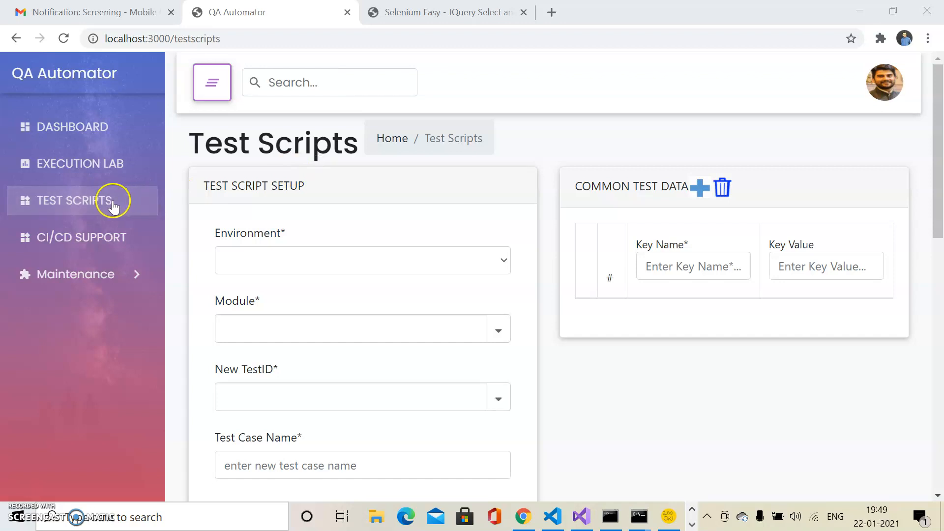
Step: Set the test script's environment to QA and add an empty row to the common test data
{"action": "left_click", "coordinate": [289, 203]}
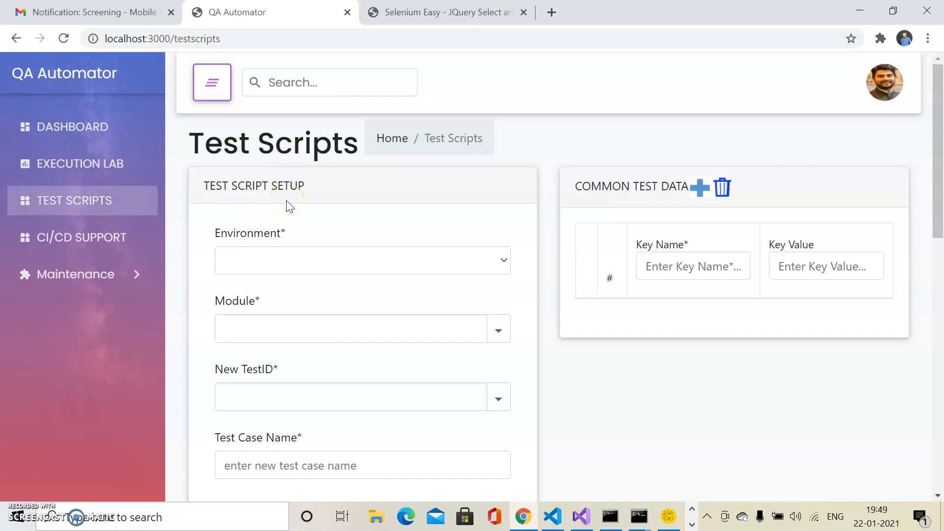
{"action": "left_click", "coordinate": [447, 264]}
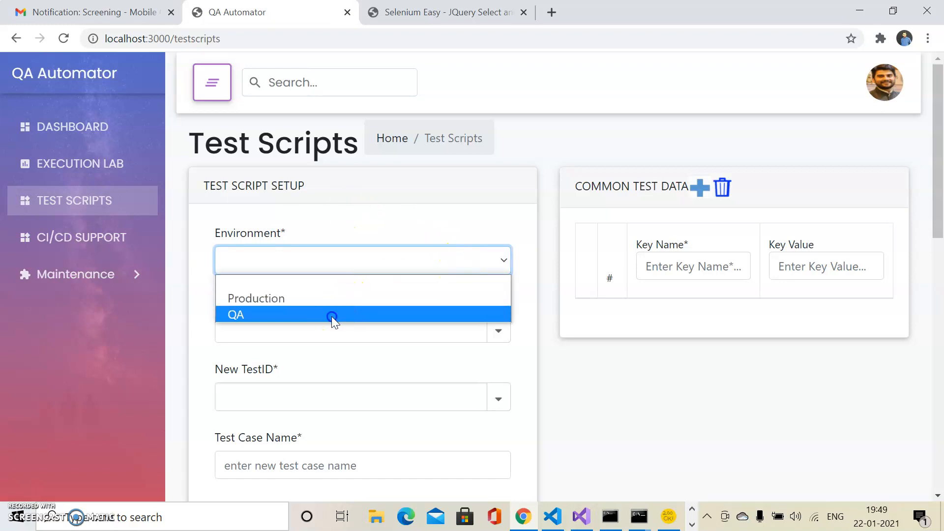
{"action": "left_click", "coordinate": [331, 317]}
{"action": "left_click_drag", "start_coordinate": [941, 185], "coordinate": [940, 224]}
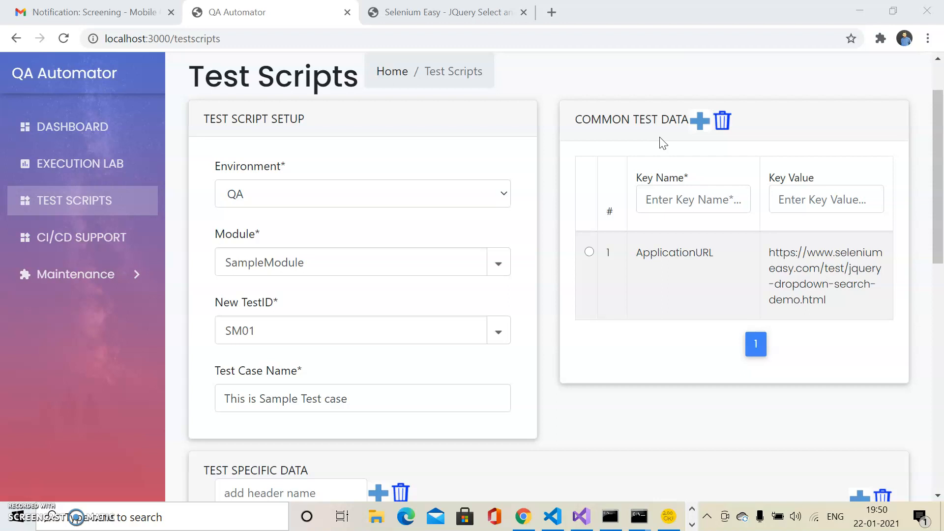
{"action": "left_click", "coordinate": [701, 121]}
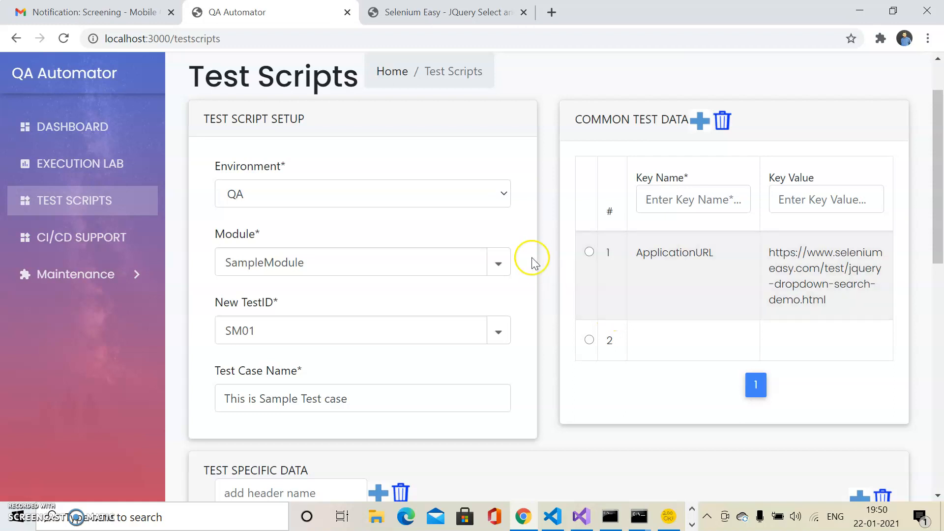
Step: Switch to the Selenium Easy demo page, try its country dropdown by choosing Australia, and return to QA Automator
{"action": "left_click", "coordinate": [507, 13]}
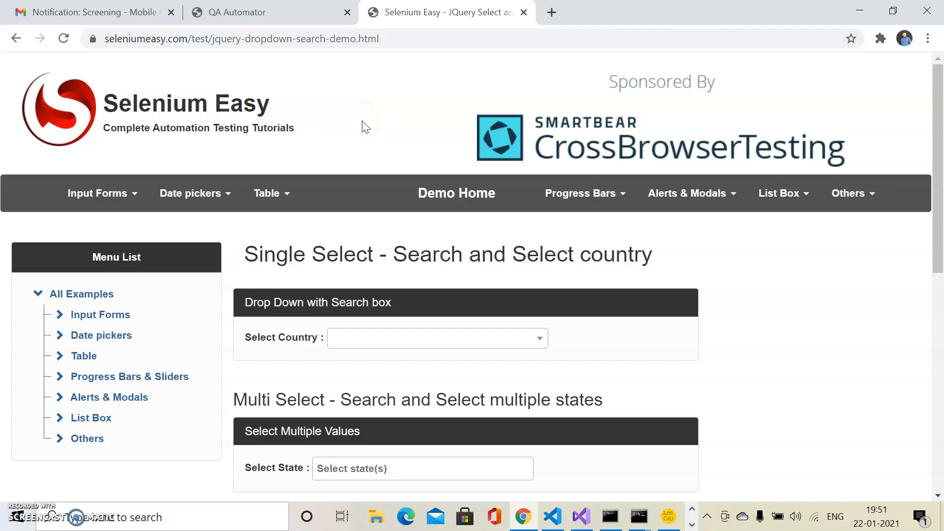
{"action": "left_click", "coordinate": [372, 341]}
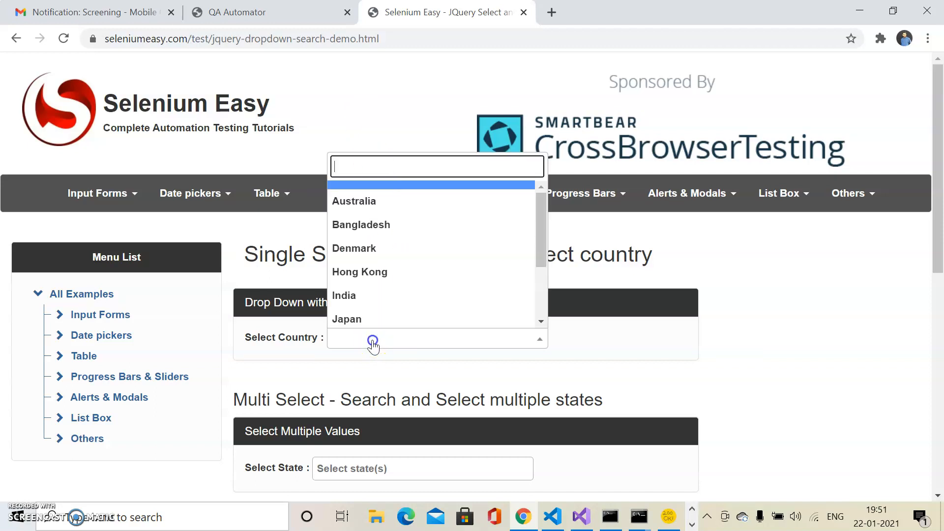
{"action": "left_click", "coordinate": [338, 201]}
{"action": "left_click", "coordinate": [220, 6]}
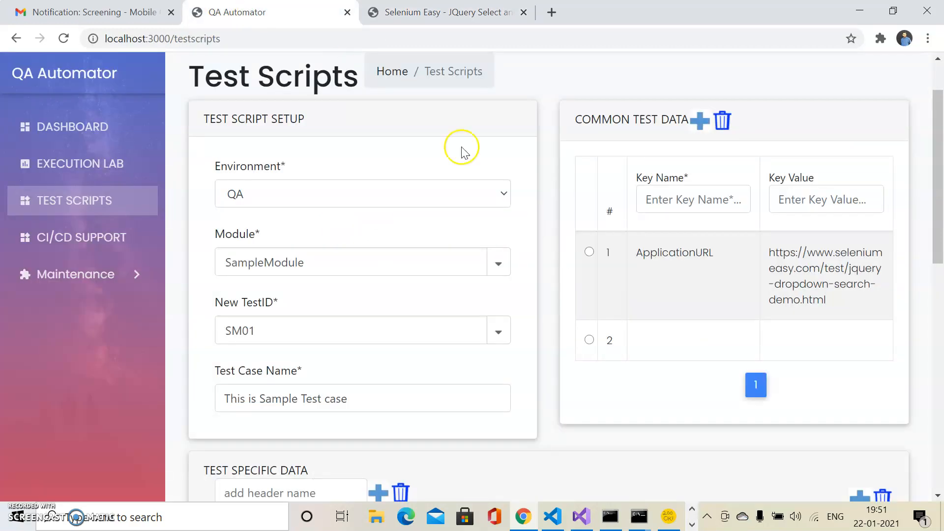
Step: Add a column with the header Country to the test specific data
{"action": "left_click_drag", "start_coordinate": [937, 124], "coordinate": [938, 199]}
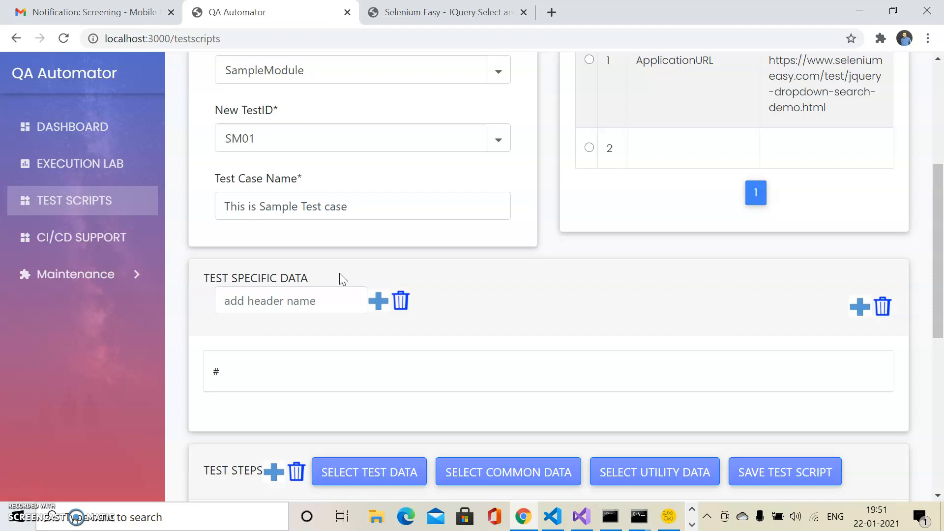
{"action": "left_click", "coordinate": [258, 303]}
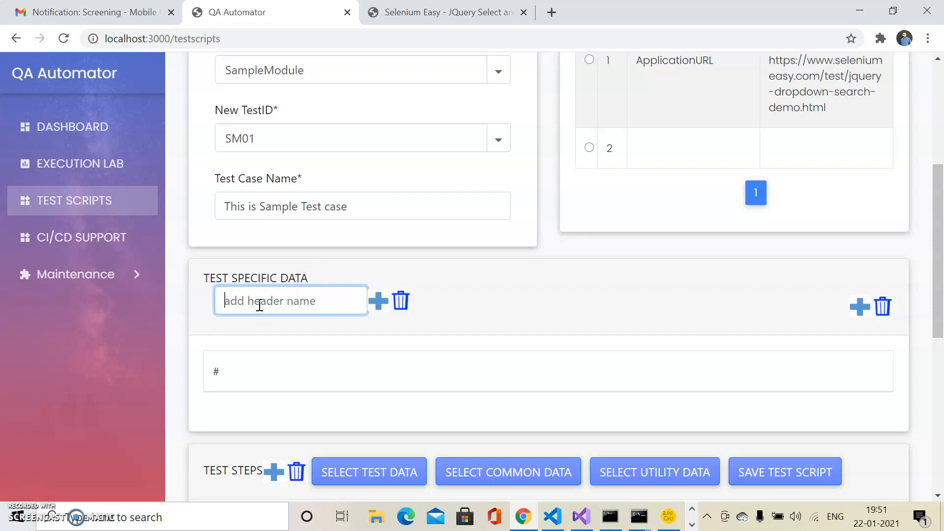
{"action": "type", "text": "Country"}
{"action": "left_click", "coordinate": [379, 301]}
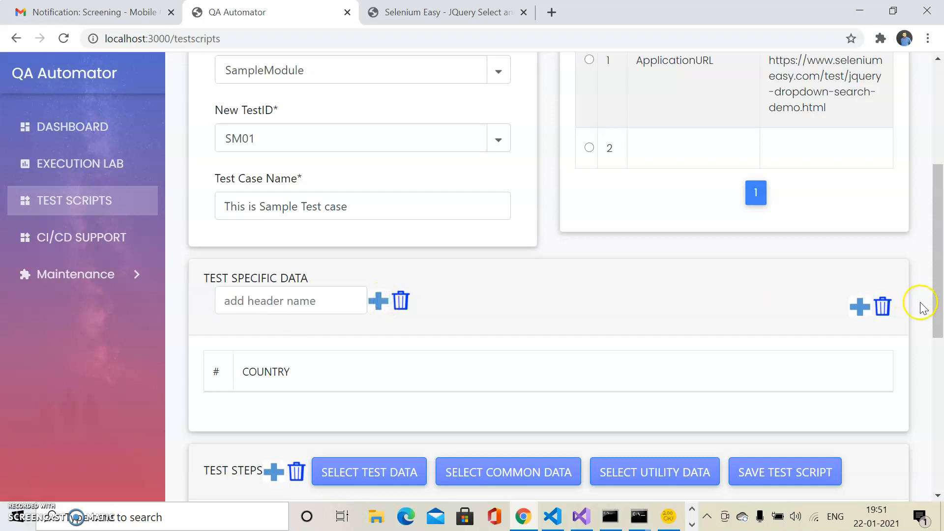
Step: Add a row to the test specific data with India as the country
{"action": "left_click", "coordinate": [855, 306]}
{"action": "left_click", "coordinate": [305, 426]}
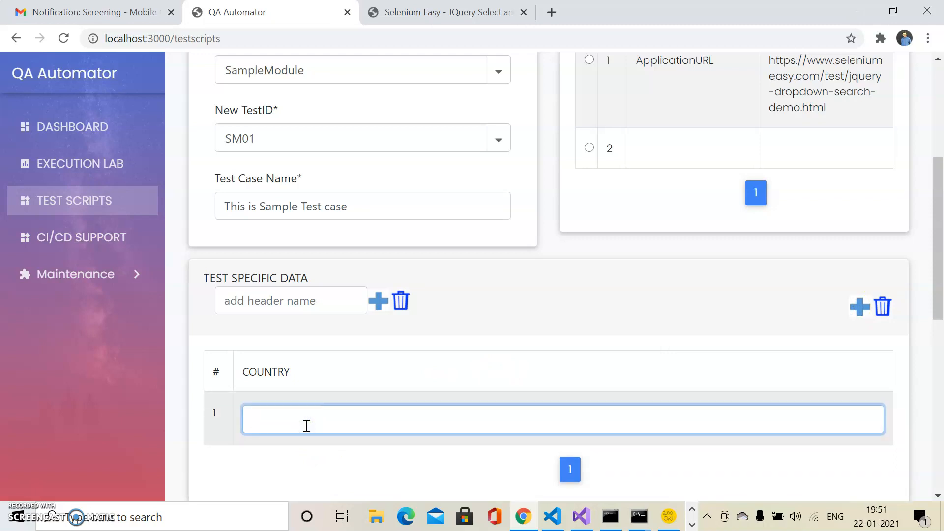
{"action": "type", "text": "India"}
{"action": "left_click", "coordinate": [350, 400]}
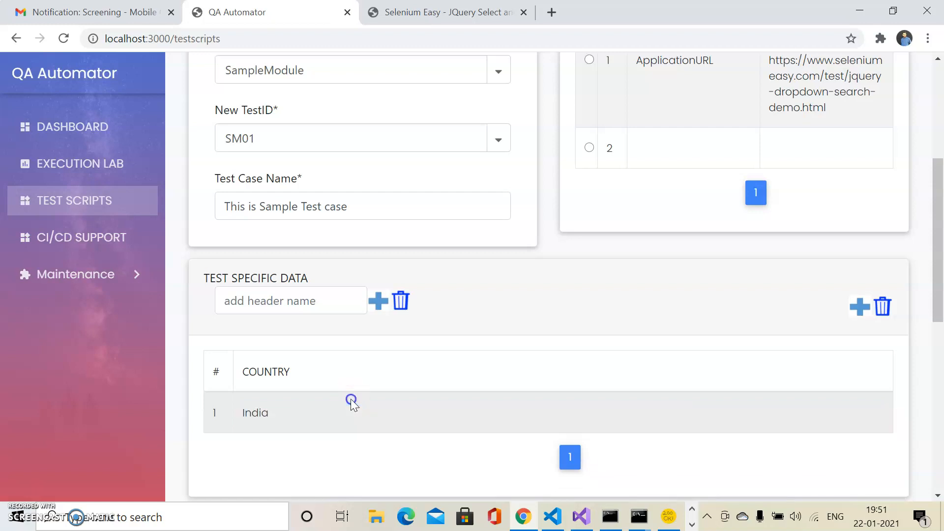
Step: Open the utility functions for the first test step, choose GenerateRandomString and set its total length to 4
{"action": "scroll", "coordinate": [733, 244], "scroll_direction": "down", "scroll_amount": 5}
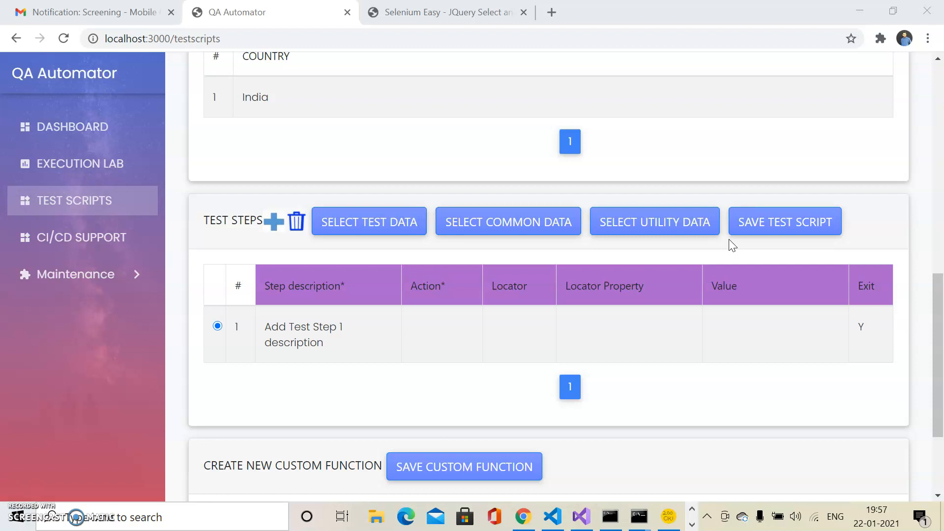
{"action": "left_click", "coordinate": [683, 231]}
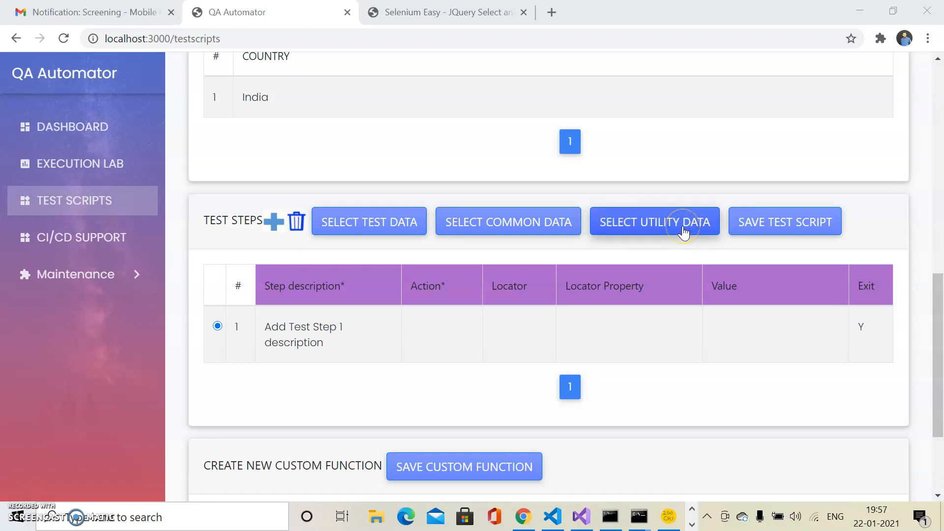
{"action": "left_click", "coordinate": [683, 229]}
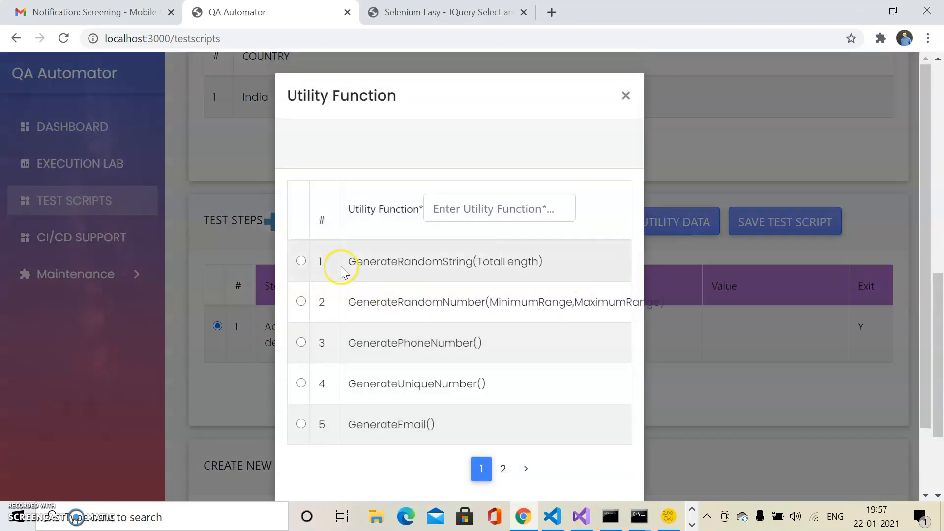
{"action": "left_click", "coordinate": [301, 260]}
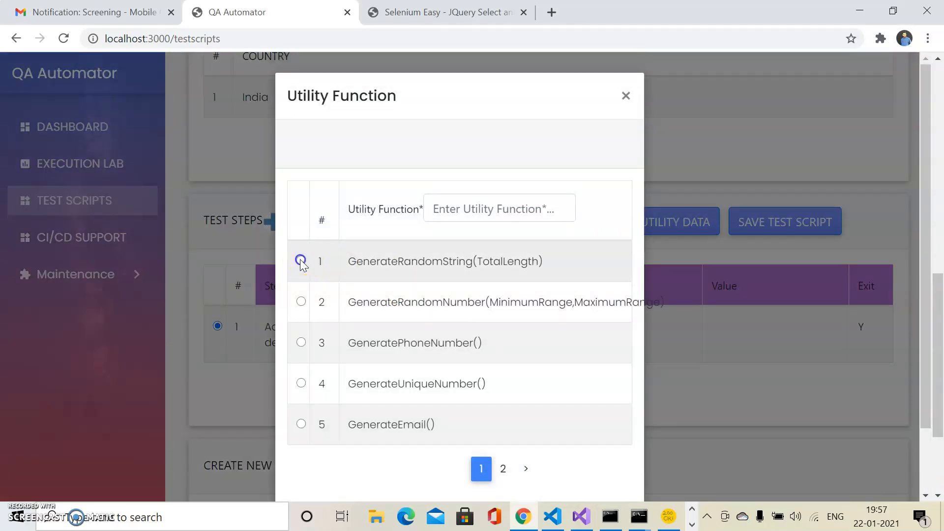
{"action": "double_click", "coordinate": [512, 265]}
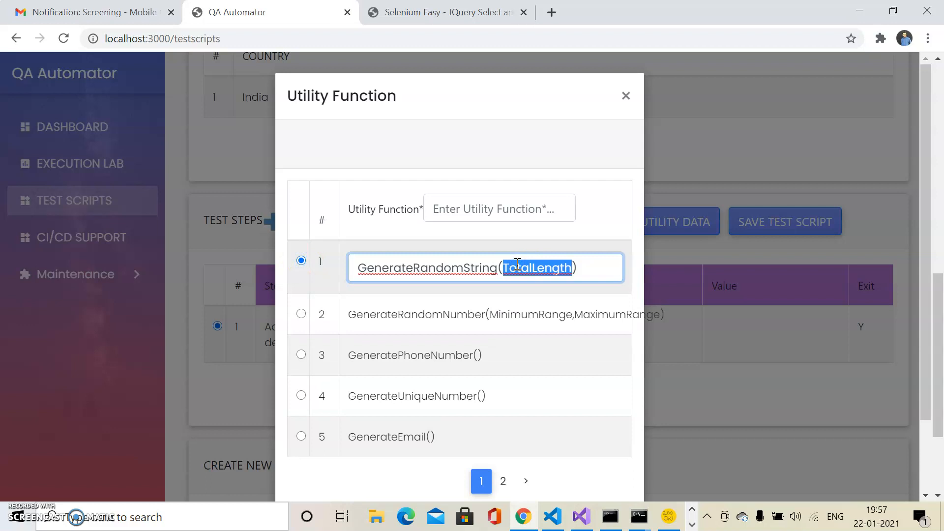
{"action": "type", "text": "4"}
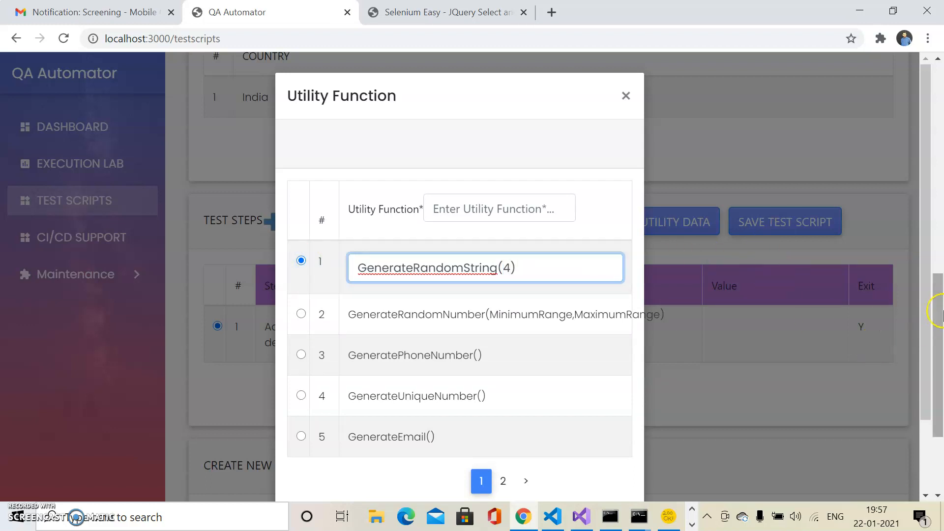
{"action": "left_click_drag", "start_coordinate": [939, 310], "coordinate": [938, 353]}
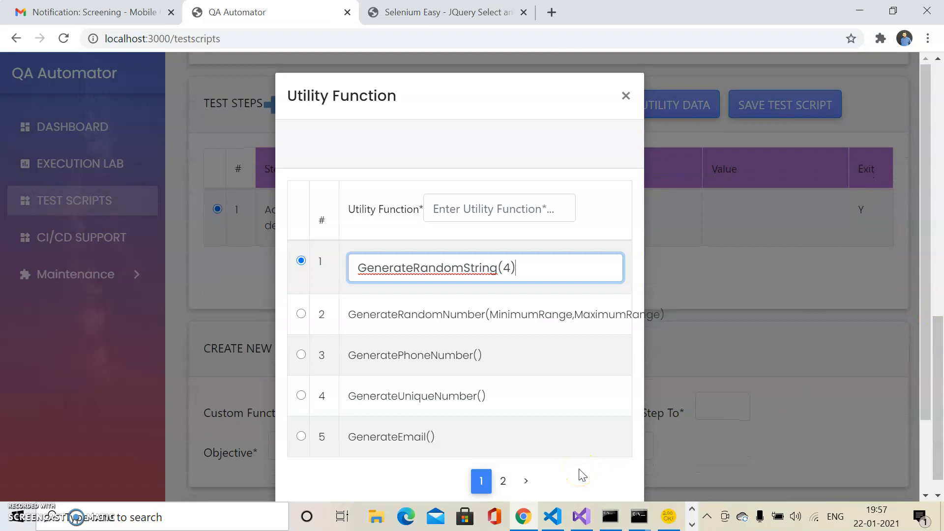
{"action": "left_click", "coordinate": [922, 323]}
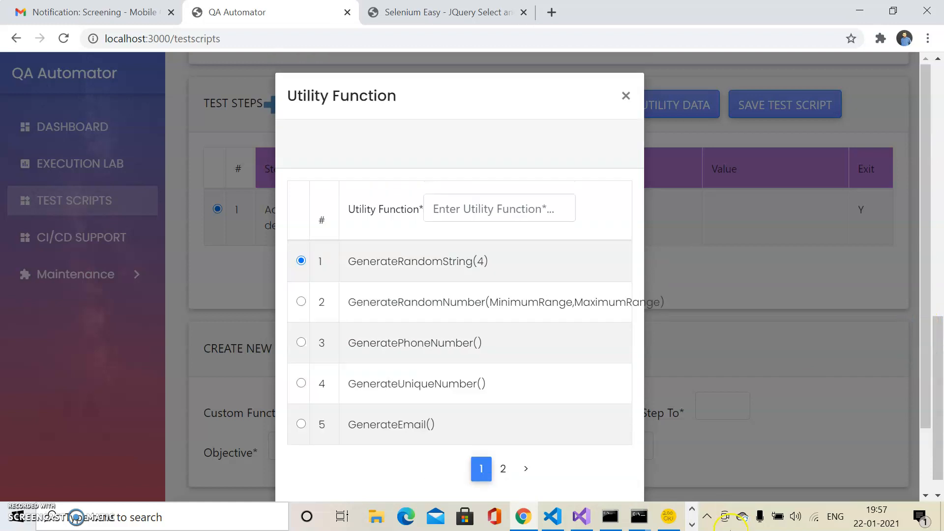
Step: Evaluate the chosen GenerateRandomString(4) function and close the utility functions without inserting it
{"action": "left_click_drag", "start_coordinate": [929, 367], "coordinate": [929, 399]}
{"action": "left_click", "coordinate": [457, 473]}
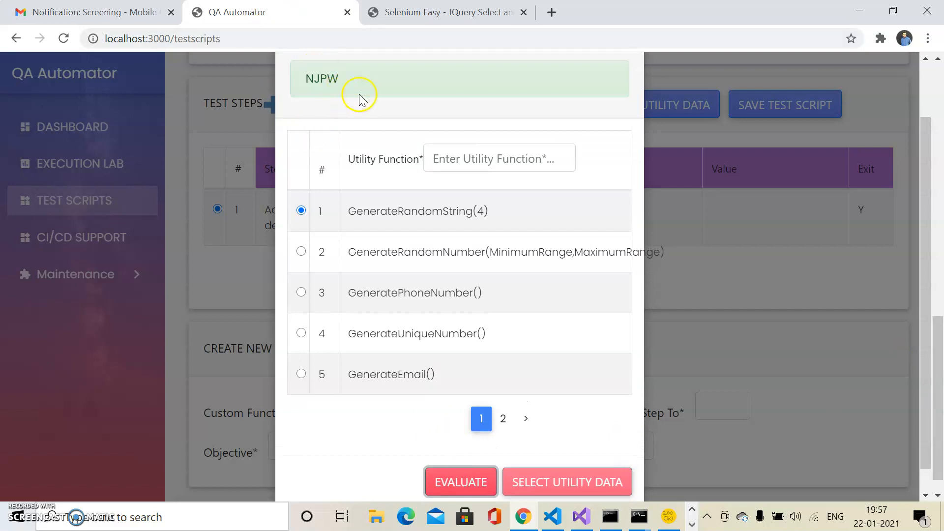
{"action": "left_click", "coordinate": [925, 229]}
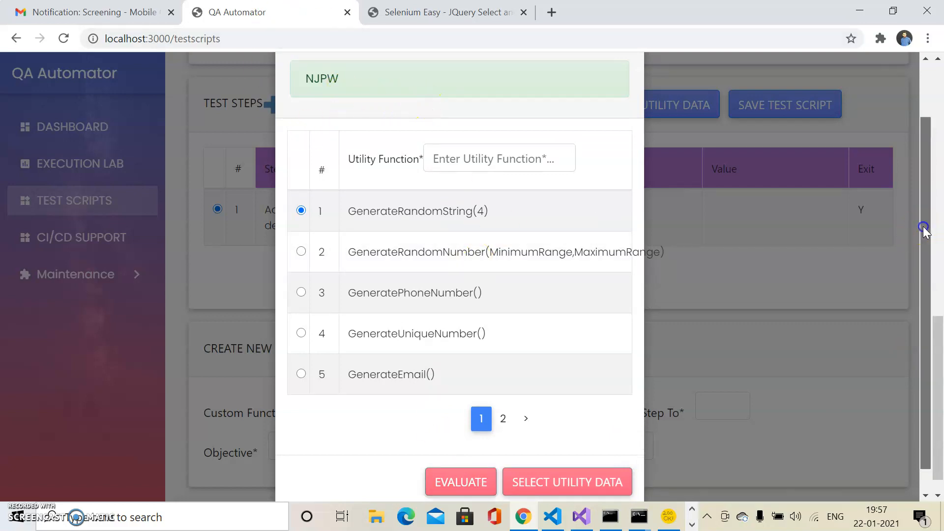
{"action": "left_click_drag", "start_coordinate": [925, 232], "coordinate": [928, 173]}
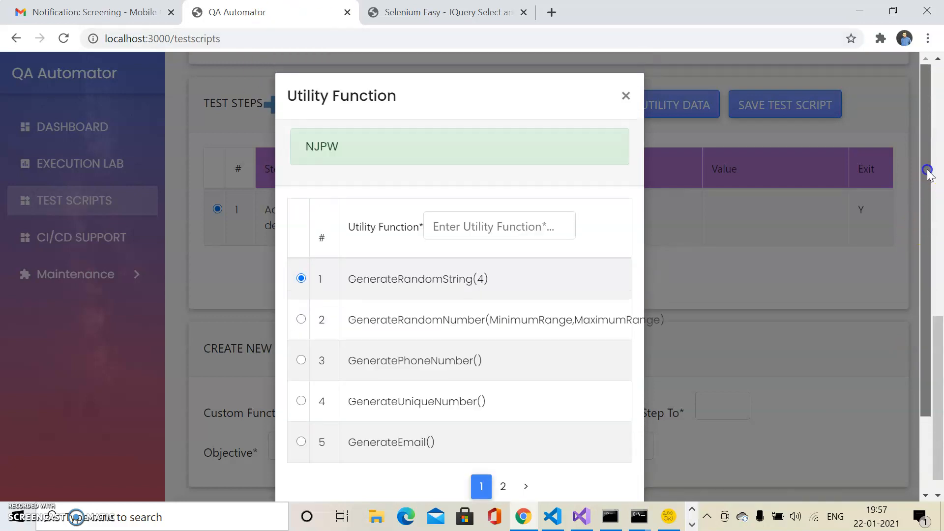
{"action": "left_click", "coordinate": [624, 95]}
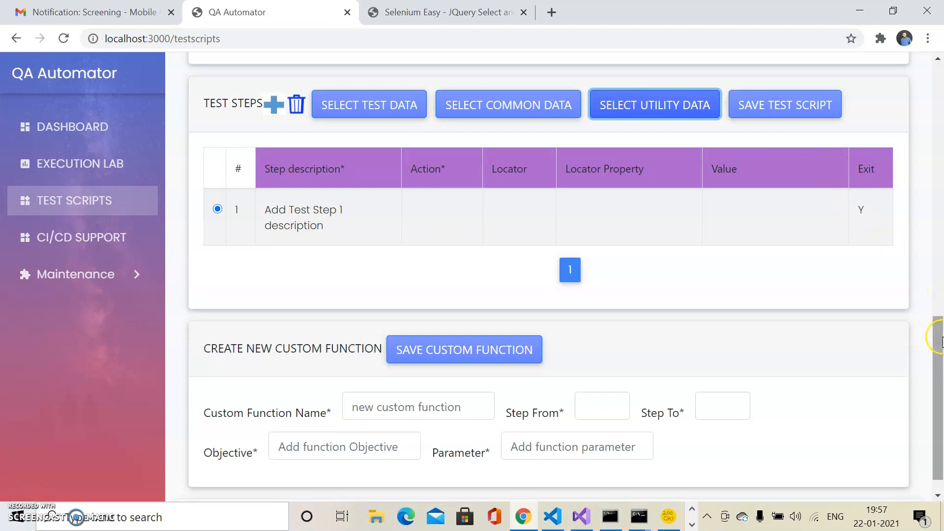
Step: Replace the description of the first test step with "Launch application"
{"action": "left_click_drag", "start_coordinate": [934, 331], "coordinate": [940, 359]}
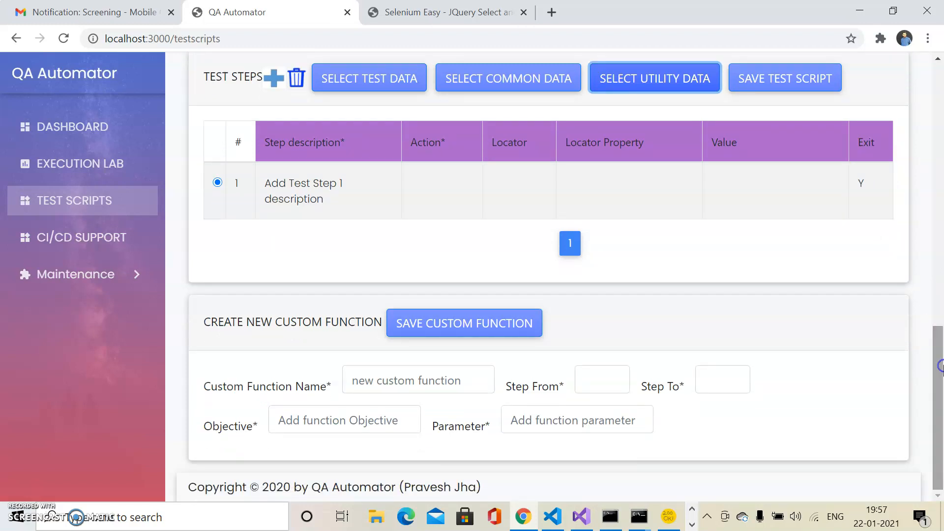
{"action": "left_click", "coordinate": [339, 191]}
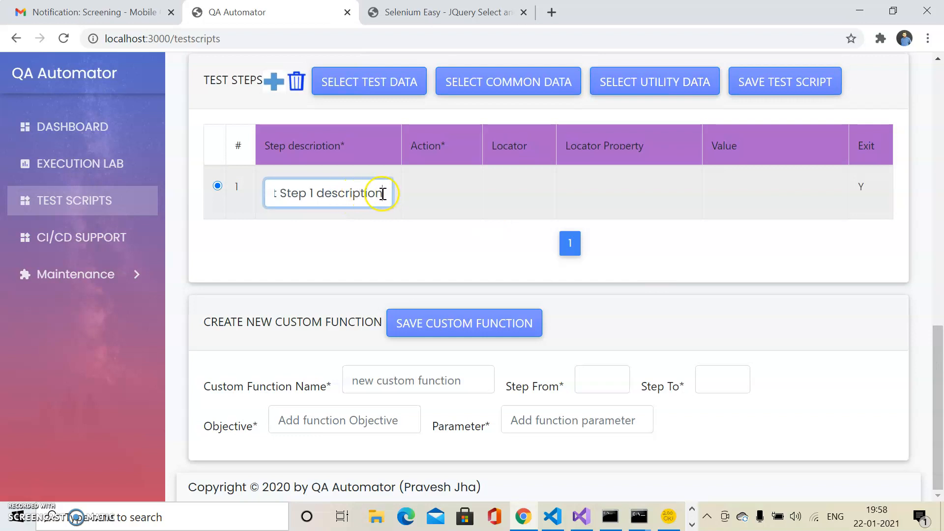
{"action": "left_click_drag", "start_coordinate": [385, 193], "coordinate": [276, 195]}
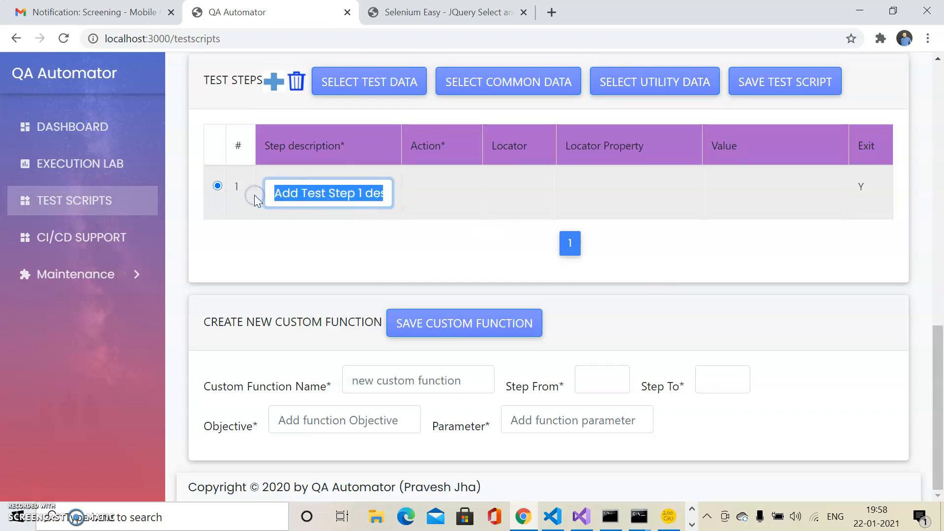
{"action": "type", "text": "Launch app"}
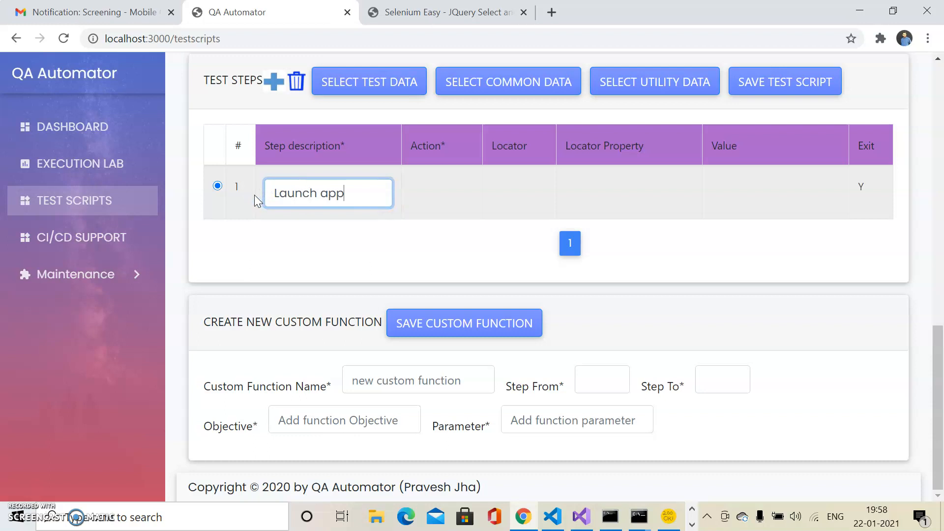
{"action": "type", "text": "lication"}
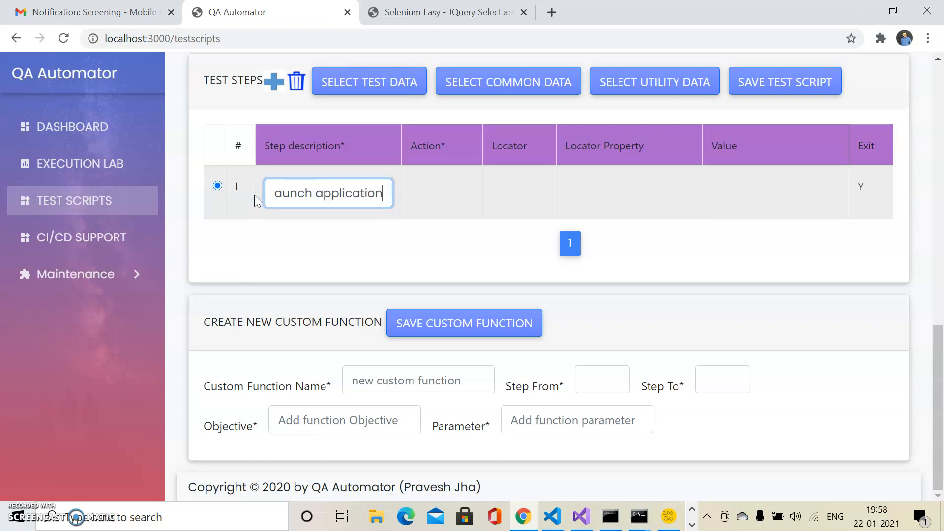
Step: Set the action of the first test step to LaunchApplication
{"action": "left_click", "coordinate": [447, 196]}
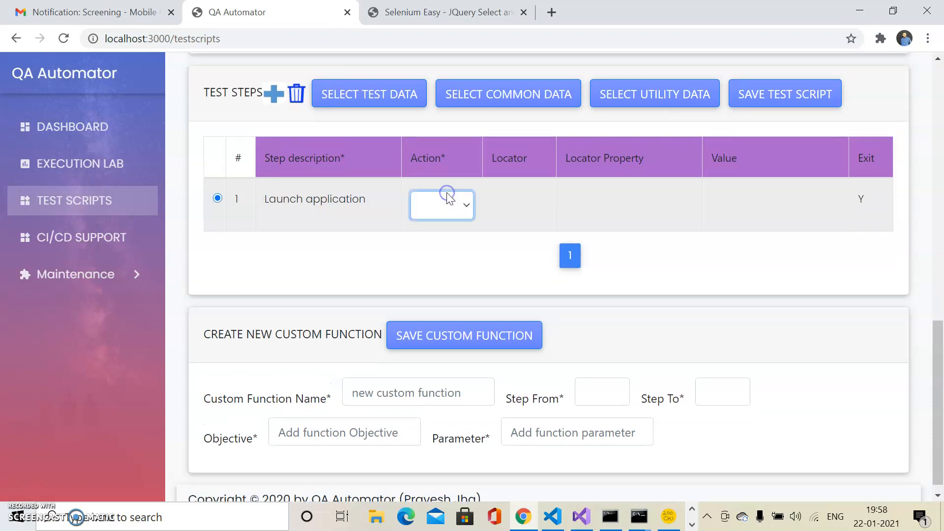
{"action": "left_click", "coordinate": [468, 204]}
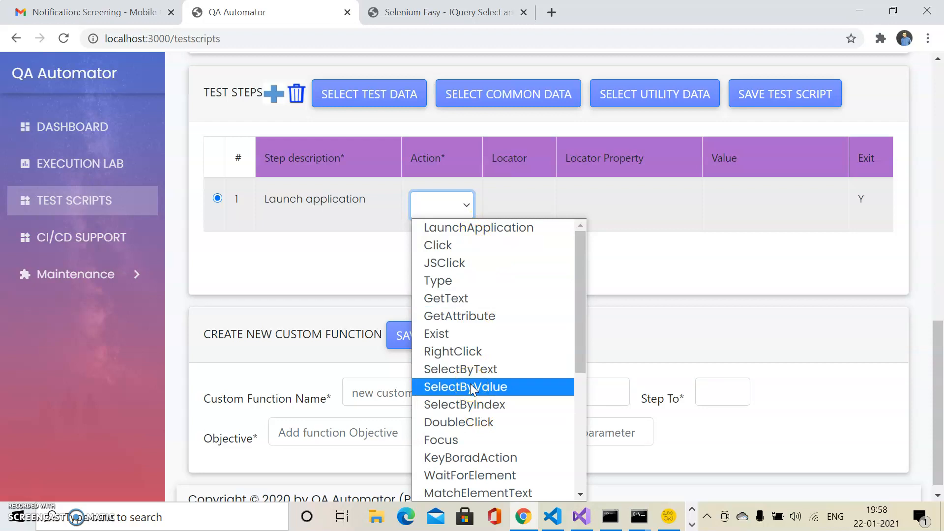
{"action": "left_click", "coordinate": [503, 229]}
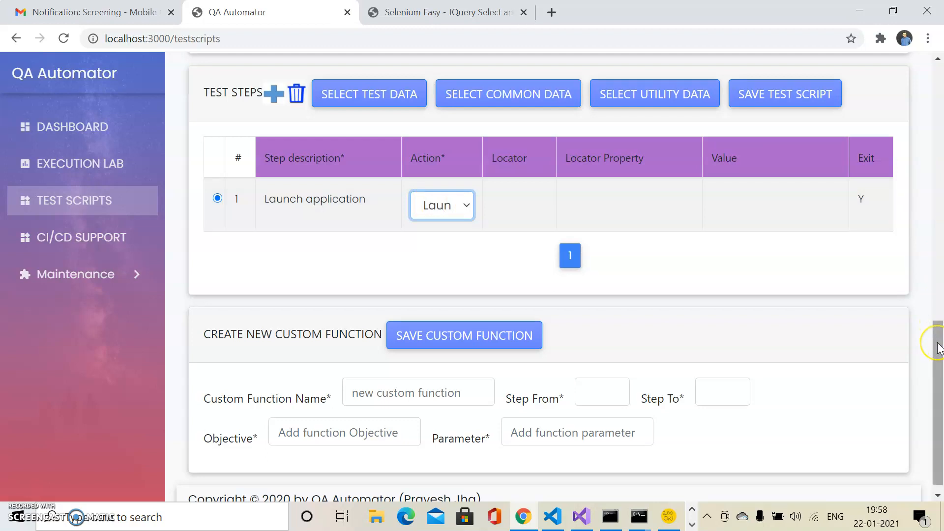
Step: Assign the ApplicationURL entry from the common test data as the value of the first test step
{"action": "left_click_drag", "start_coordinate": [940, 348], "coordinate": [934, 113]}
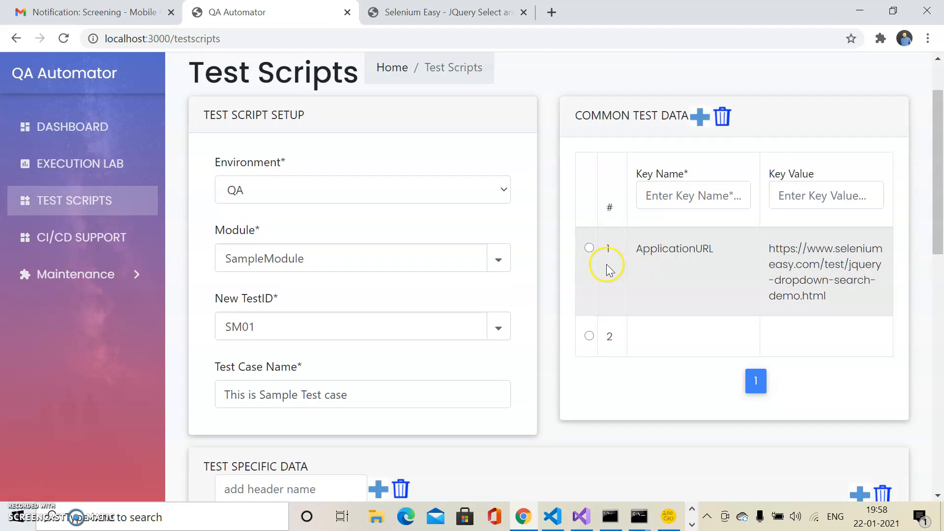
{"action": "left_click", "coordinate": [589, 248]}
{"action": "left_click_drag", "start_coordinate": [940, 165], "coordinate": [939, 336]}
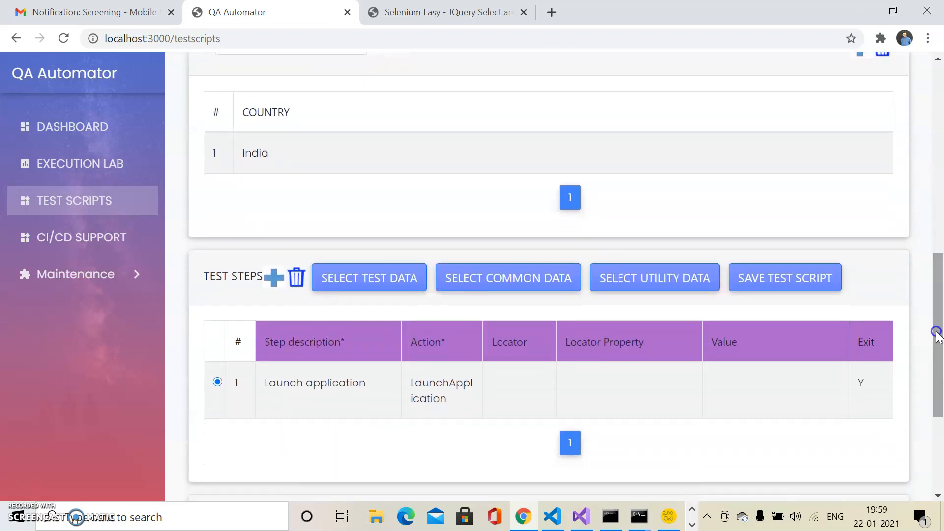
{"action": "left_click", "coordinate": [526, 288]}
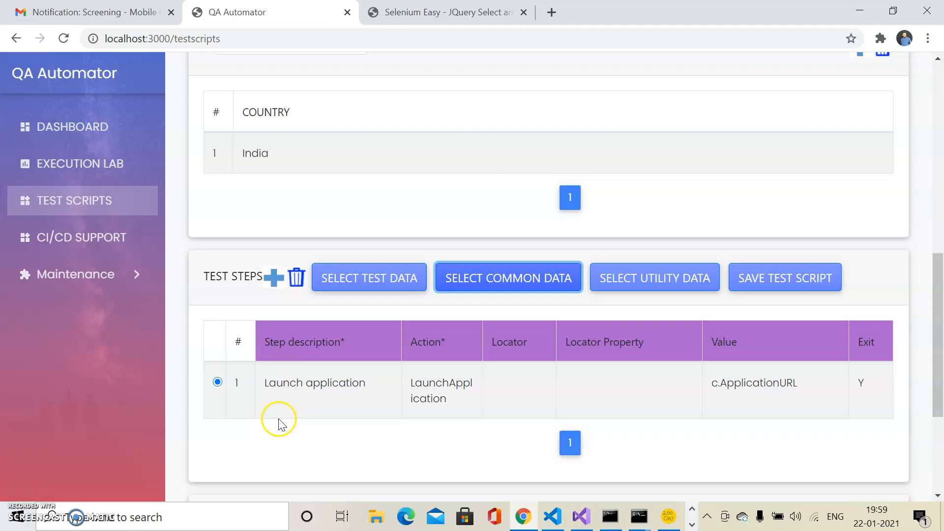
Step: Add a second step to the test steps of the script
{"action": "left_click", "coordinate": [276, 282]}
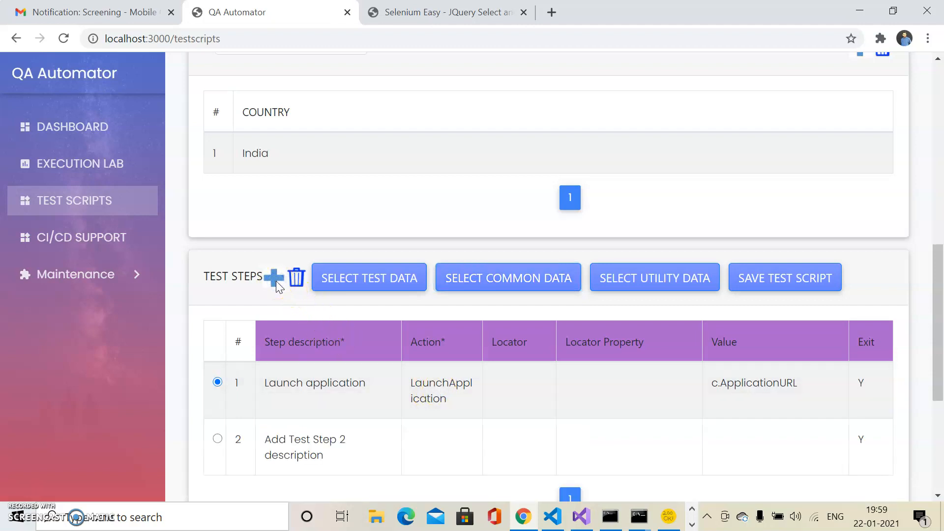
{"action": "left_click", "coordinate": [235, 462]}
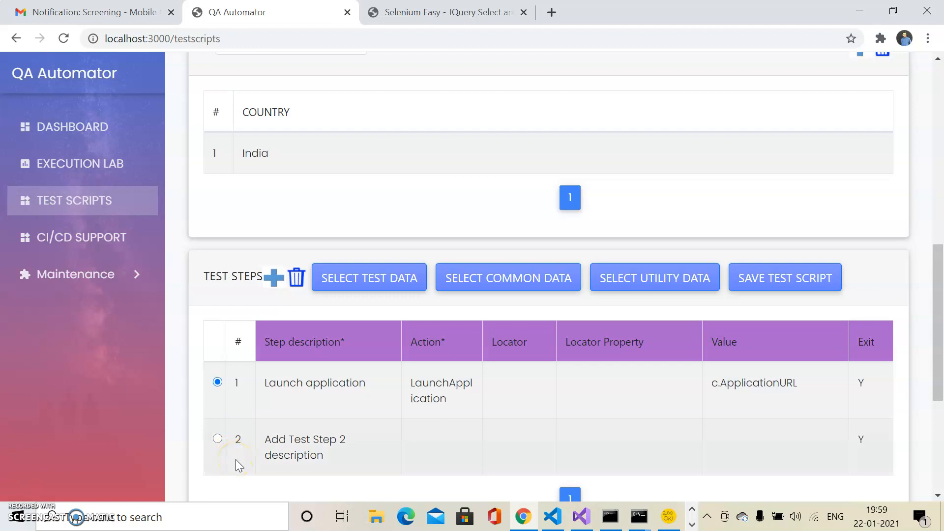
{"action": "left_click", "coordinate": [19, 517]}
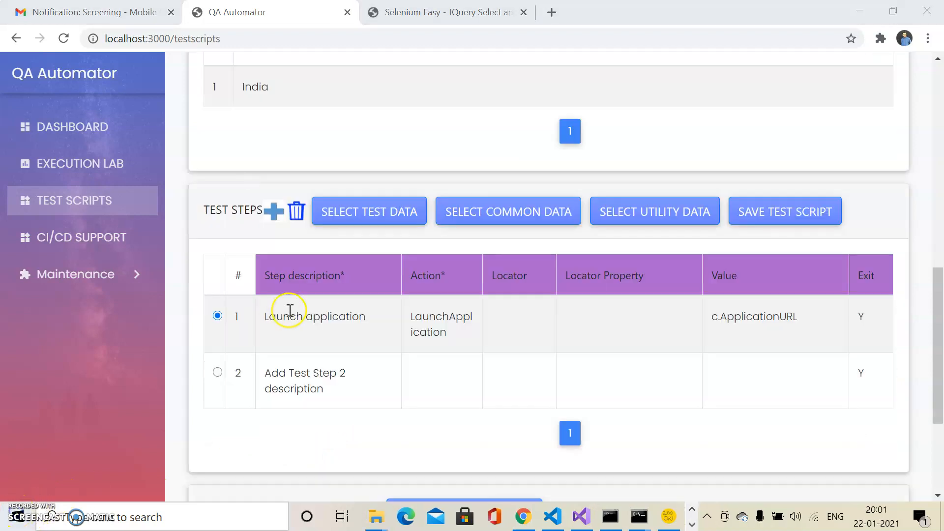
{"action": "left_click", "coordinate": [305, 386]}
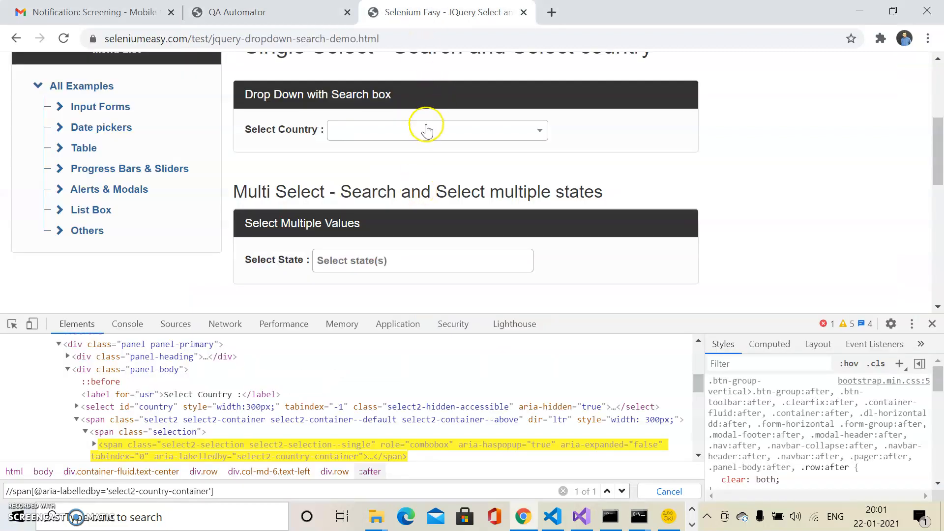
Step: Check the Select Country dropdown on the Selenium Easy page and change the second test step's description to "Click On Country"
{"action": "left_click", "coordinate": [429, 133]}
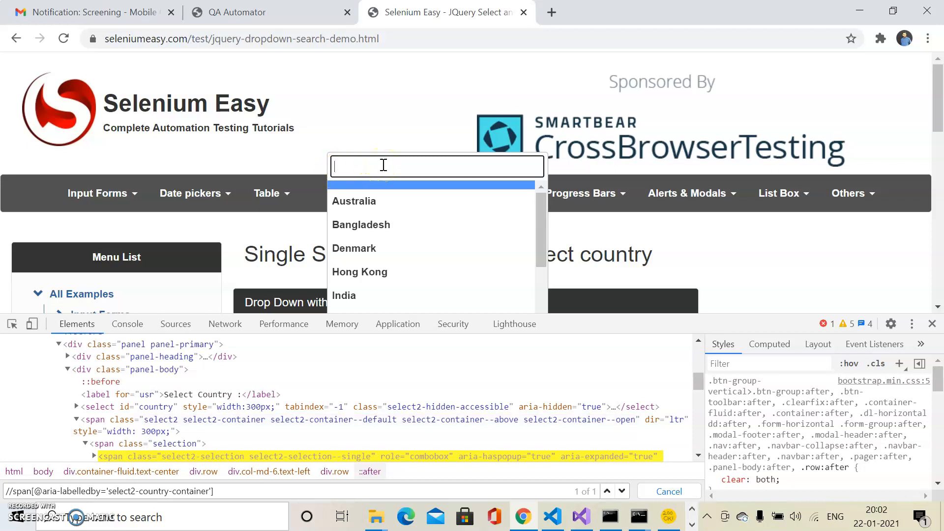
{"action": "left_click", "coordinate": [236, 12]}
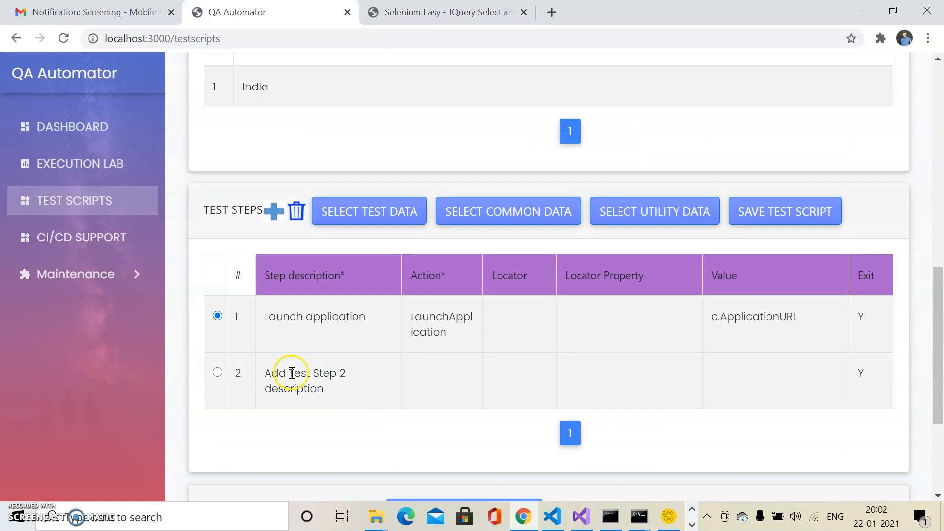
{"action": "left_click", "coordinate": [337, 390]}
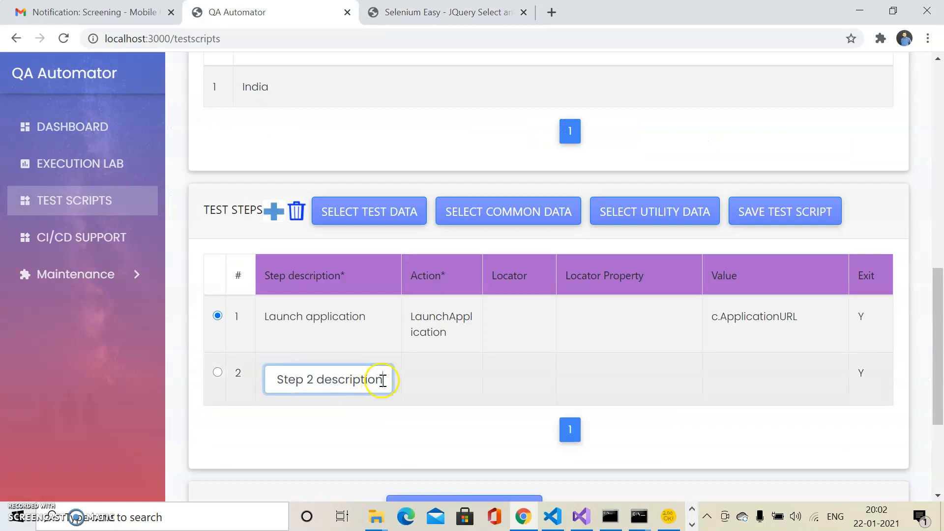
{"action": "left_click_drag", "start_coordinate": [383, 380], "coordinate": [239, 378]}
{"action": "type", "text": "Cl"}
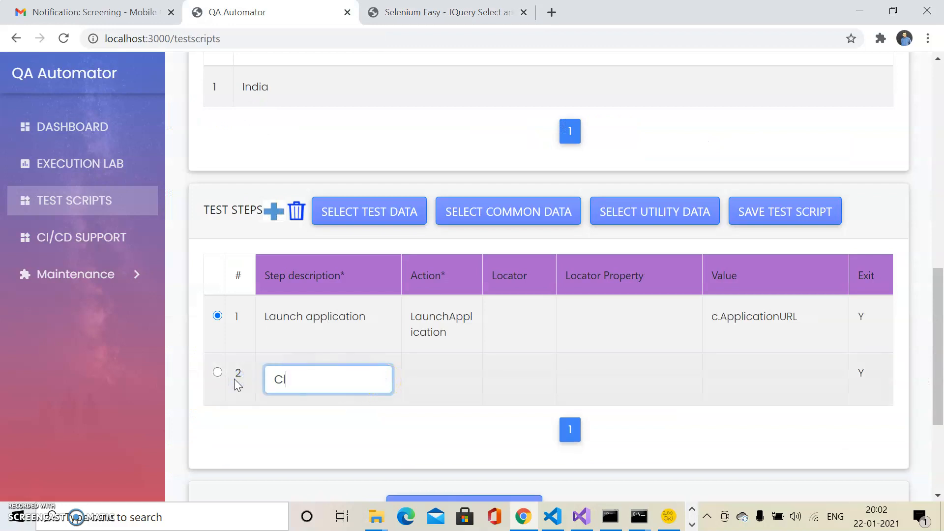
{"action": "type", "text": "ick On Country"}
{"action": "left_click", "coordinate": [300, 389]}
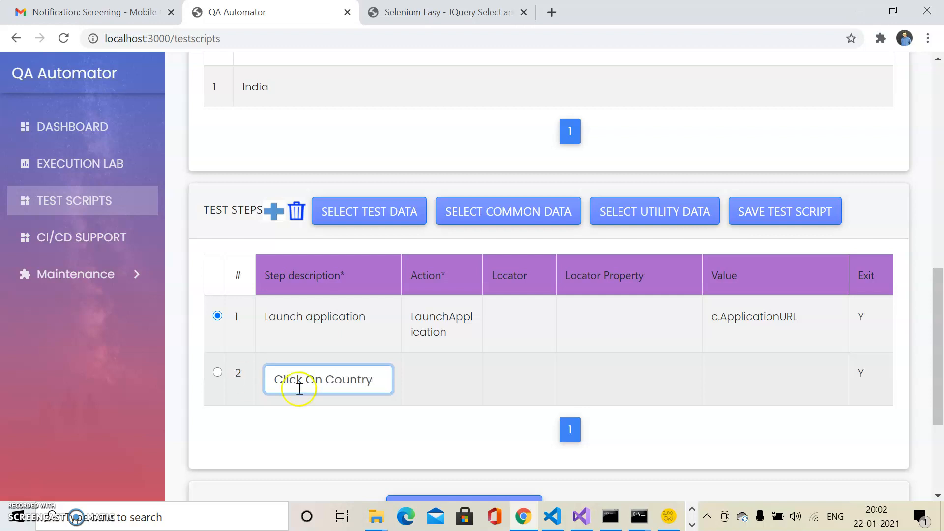
Step: Set the action of the second test step to Click and open its locator type choices
{"action": "left_click", "coordinate": [457, 385]}
{"action": "left_click", "coordinate": [457, 385]}
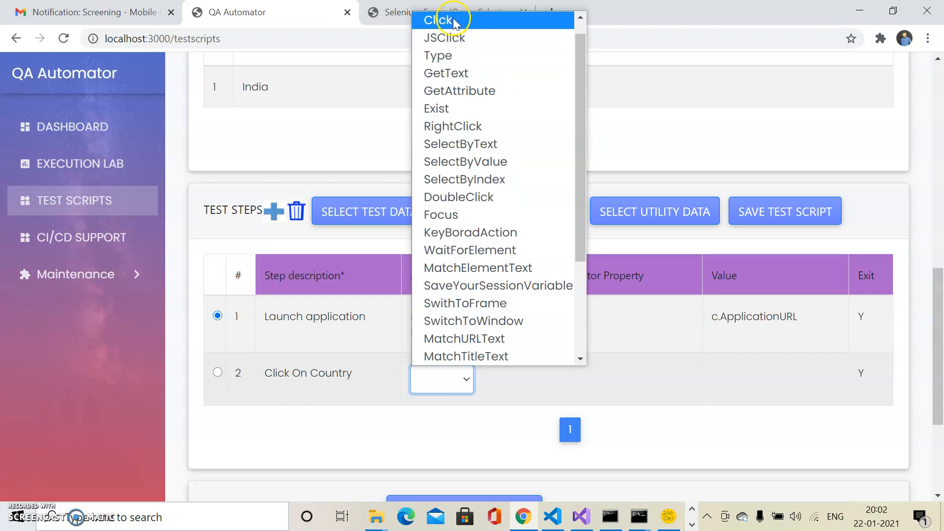
{"action": "left_click", "coordinate": [453, 18]}
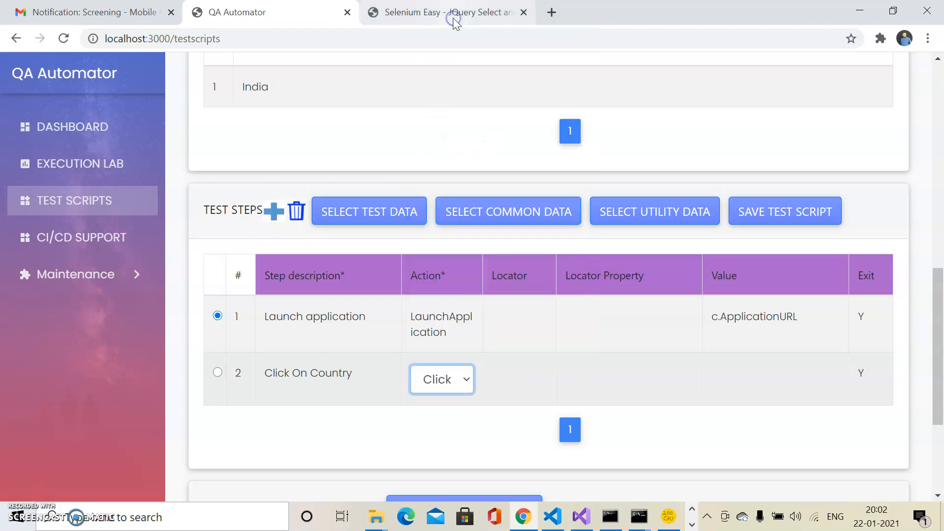
{"action": "left_click", "coordinate": [520, 381]}
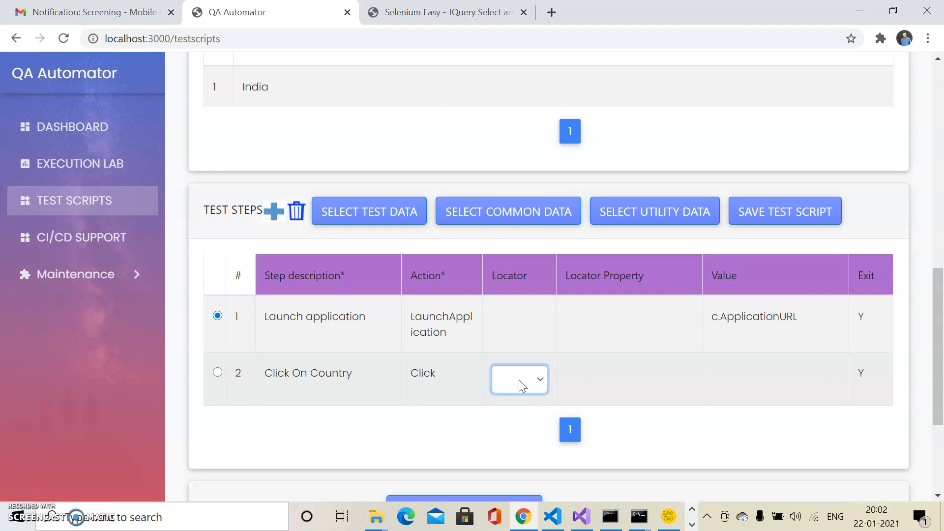
{"action": "left_click", "coordinate": [519, 380]}
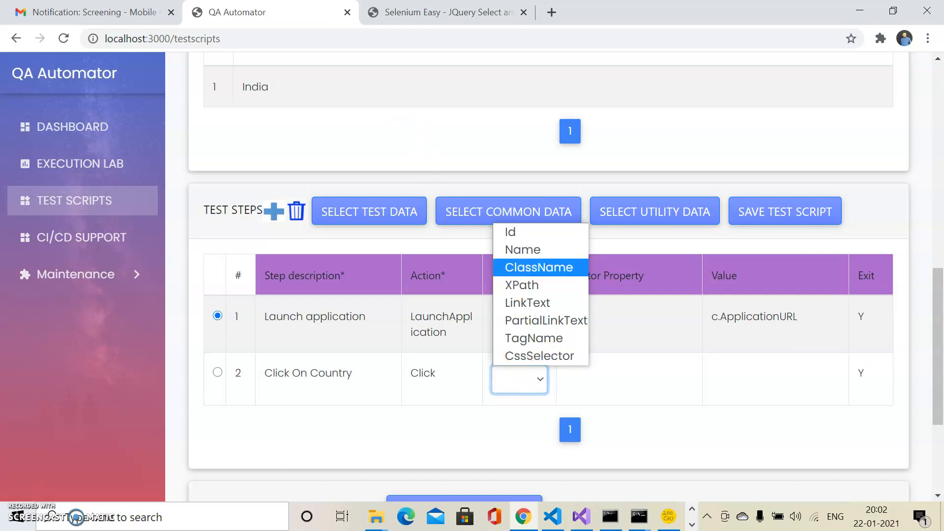
{"action": "left_click", "coordinate": [445, 13]}
{"action": "left_click", "coordinate": [445, 12]}
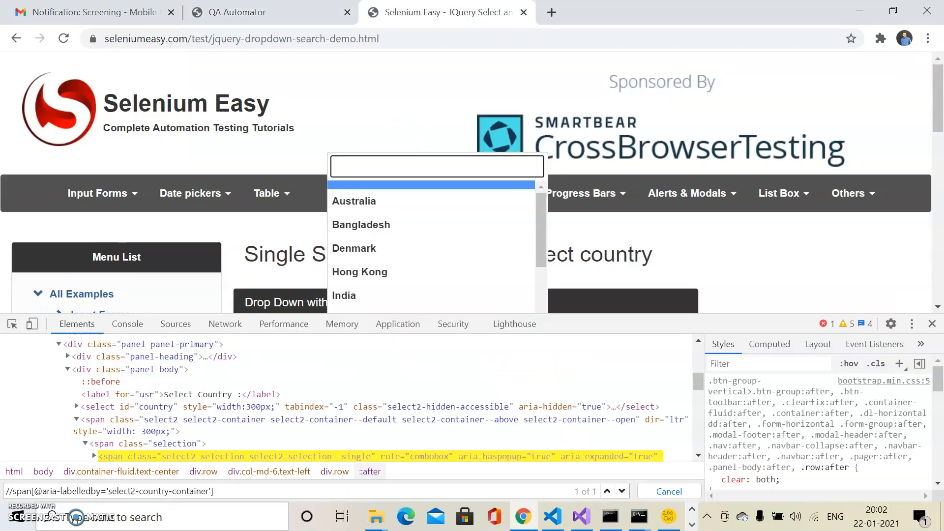
{"action": "left_click", "coordinate": [265, 235]}
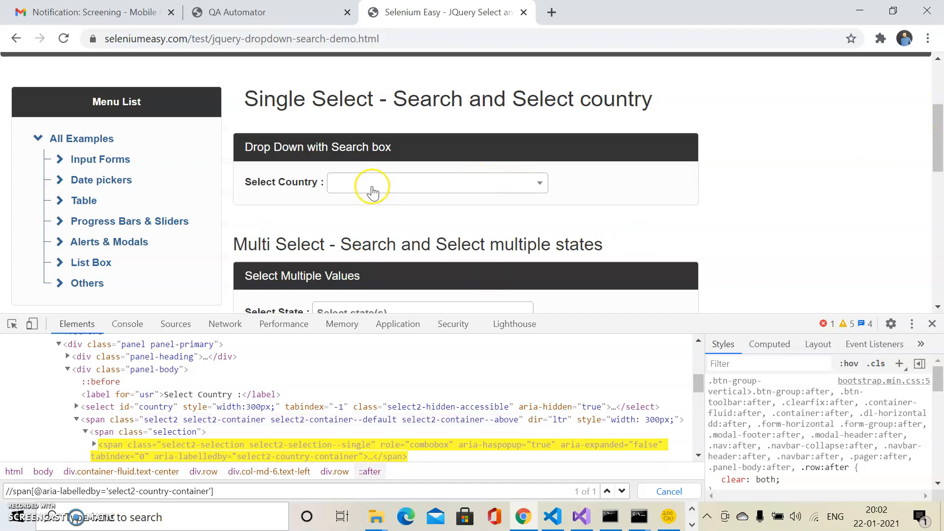
{"action": "right_click", "coordinate": [373, 188]}
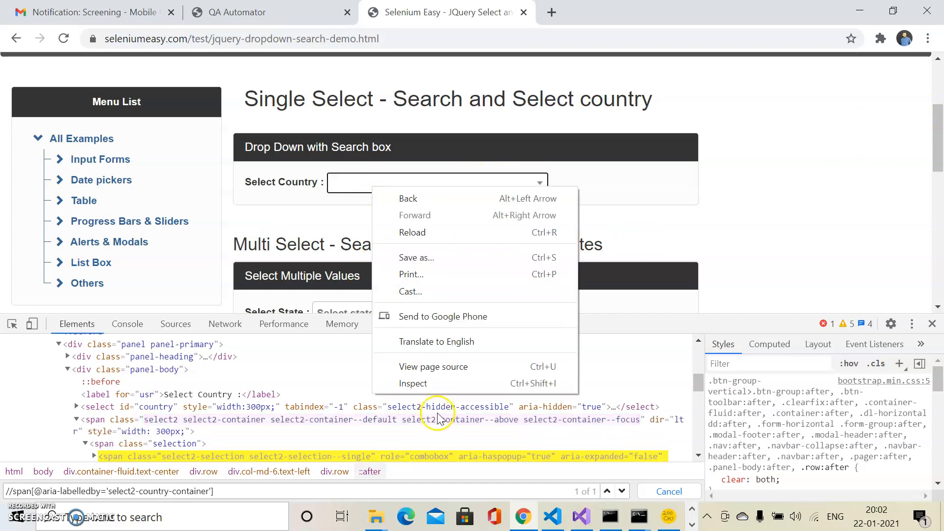
{"action": "left_click", "coordinate": [413, 383]}
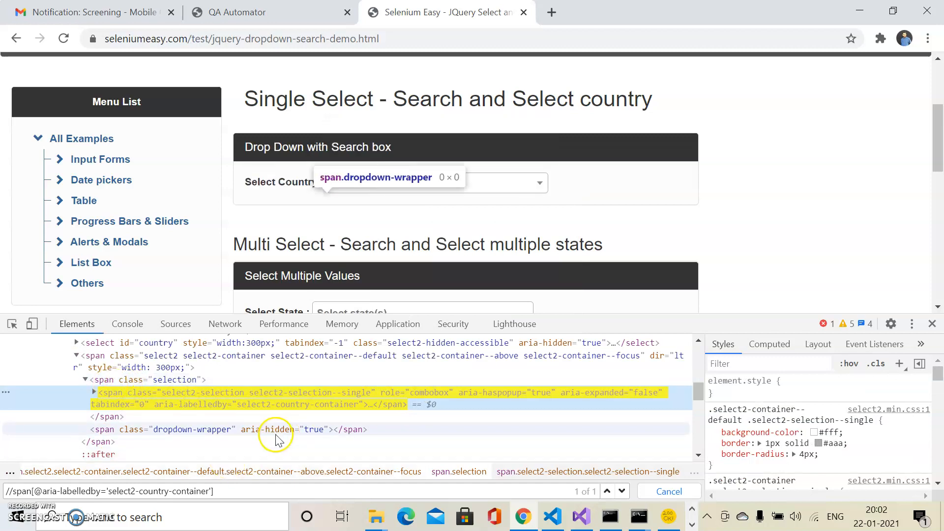
{"action": "left_click", "coordinate": [223, 497]}
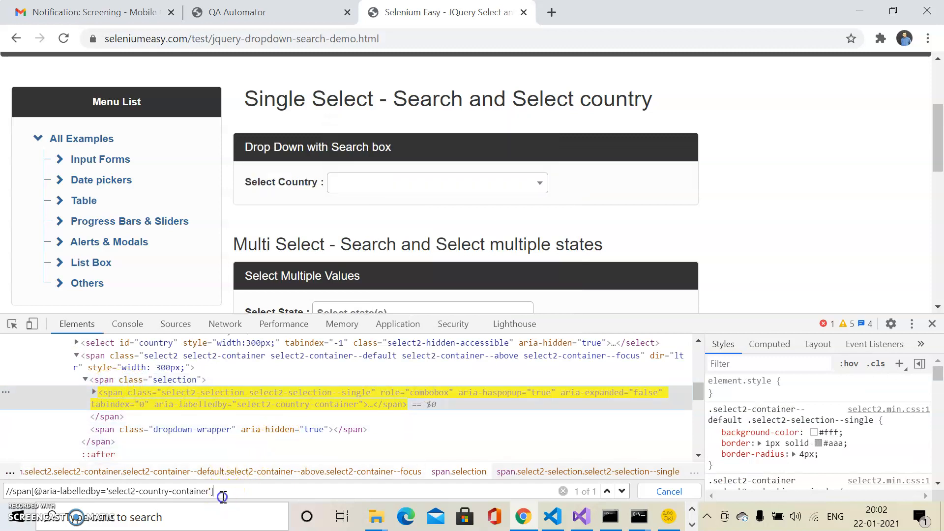
{"action": "left_click_drag", "start_coordinate": [223, 494], "coordinate": [6, 491]}
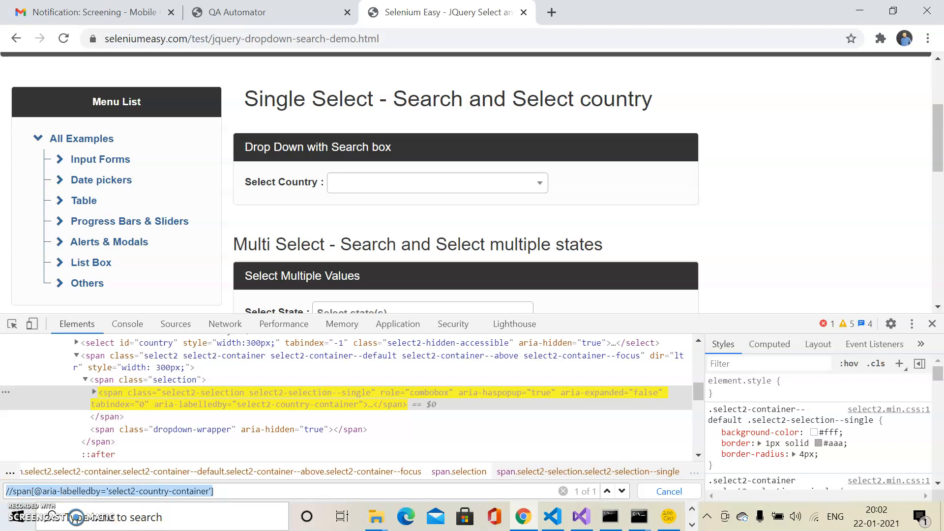
{"action": "left_click", "coordinate": [233, 13]}
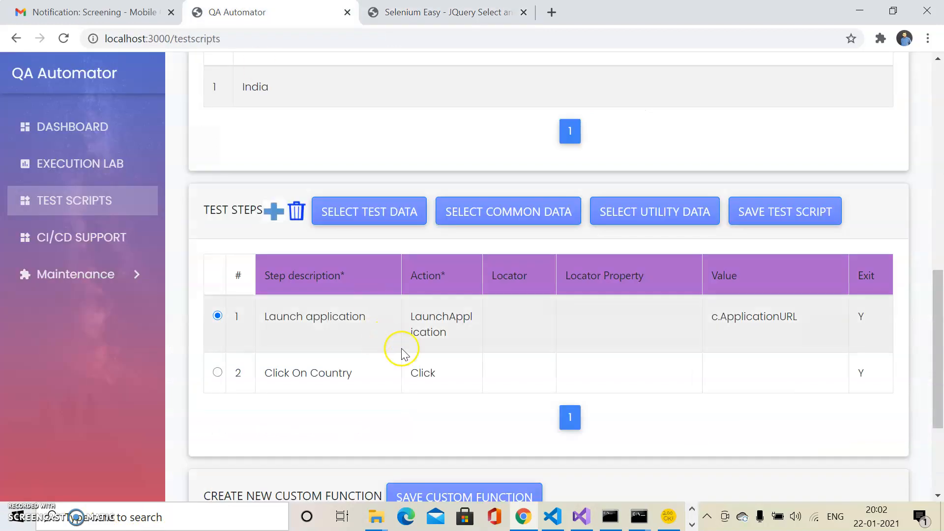
{"action": "left_click", "coordinate": [545, 373]}
{"action": "left_click", "coordinate": [545, 373]}
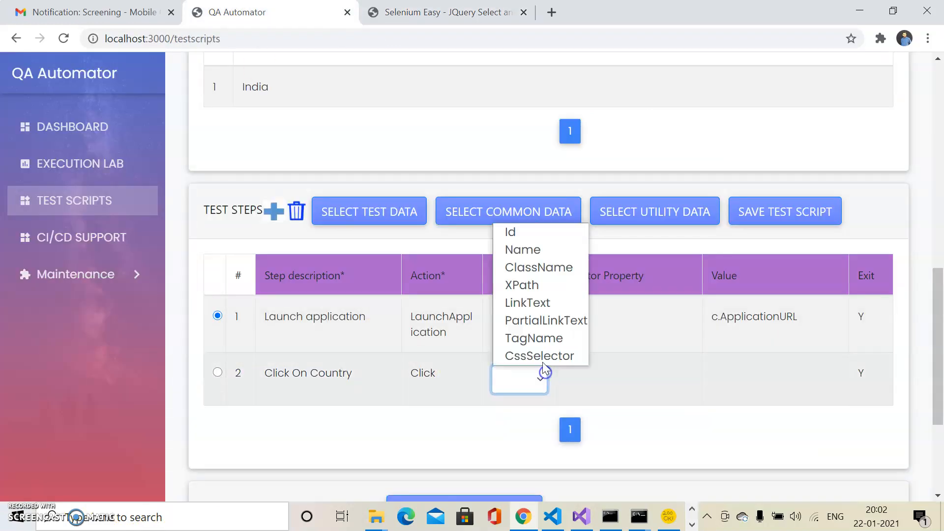
{"action": "left_click", "coordinate": [518, 290]}
{"action": "left_click", "coordinate": [591, 380]}
{"action": "key", "text": "ctrl+v"}
{"action": "left_click", "coordinate": [745, 438]}
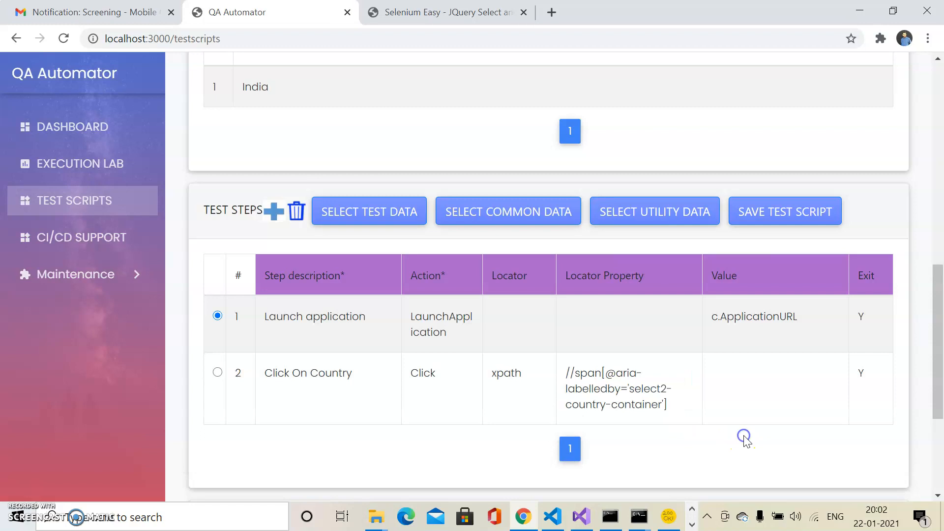
{"action": "left_click", "coordinate": [273, 212]}
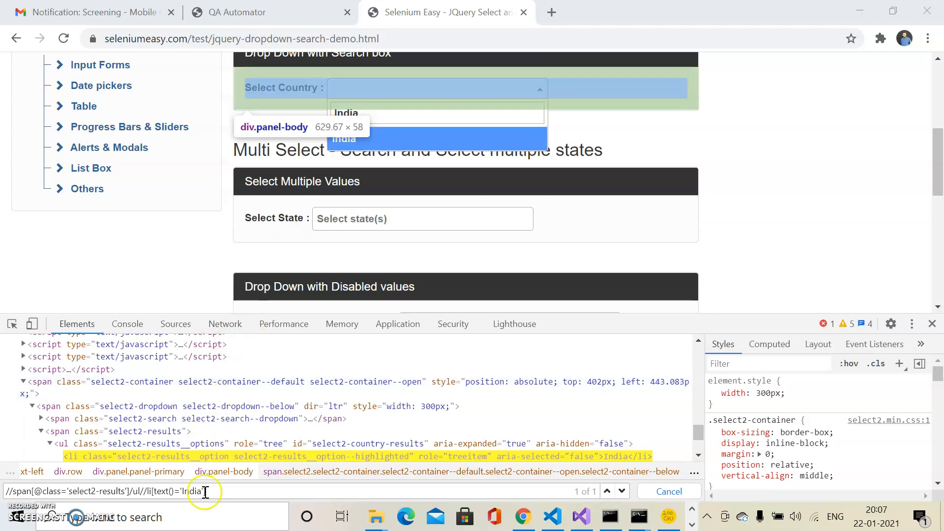
{"action": "left_click", "coordinate": [220, 492]}
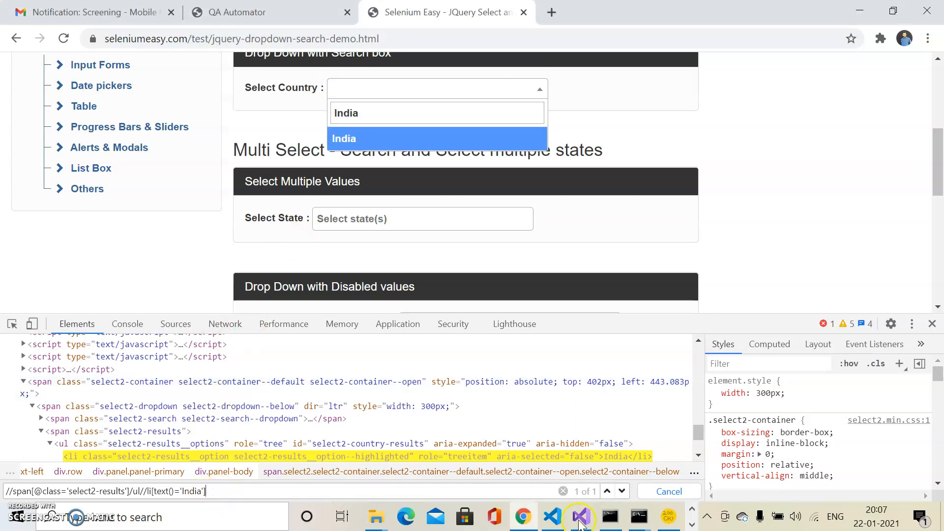
{"action": "left_click", "coordinate": [691, 526]}
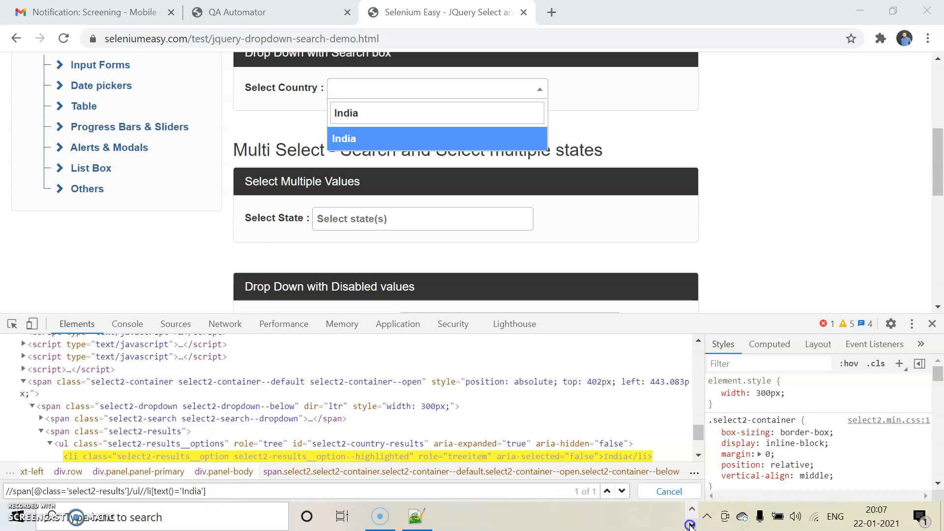
{"action": "left_click", "coordinate": [416, 517]}
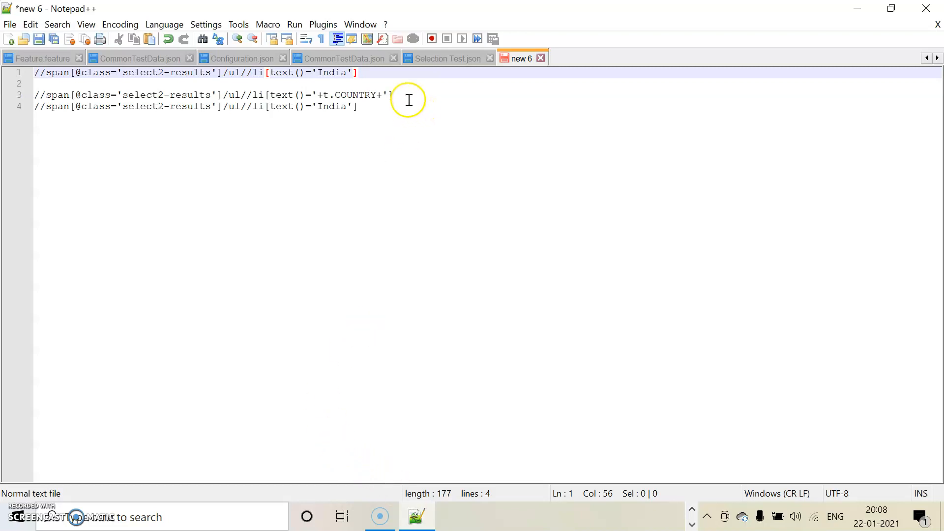
{"action": "left_click_drag", "start_coordinate": [399, 95], "coordinate": [31, 95]}
{"action": "key", "text": "ctrl+c"}
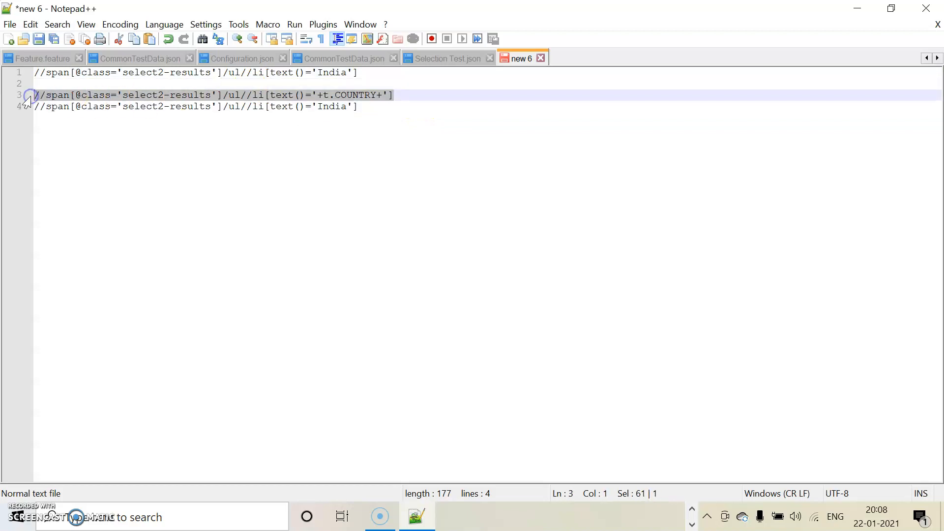
Step: Return to QA Automator in Chrome and paste the copied t.COUNTRY XPath as the locator property of the fourth test step
{"action": "left_click", "coordinate": [692, 525]}
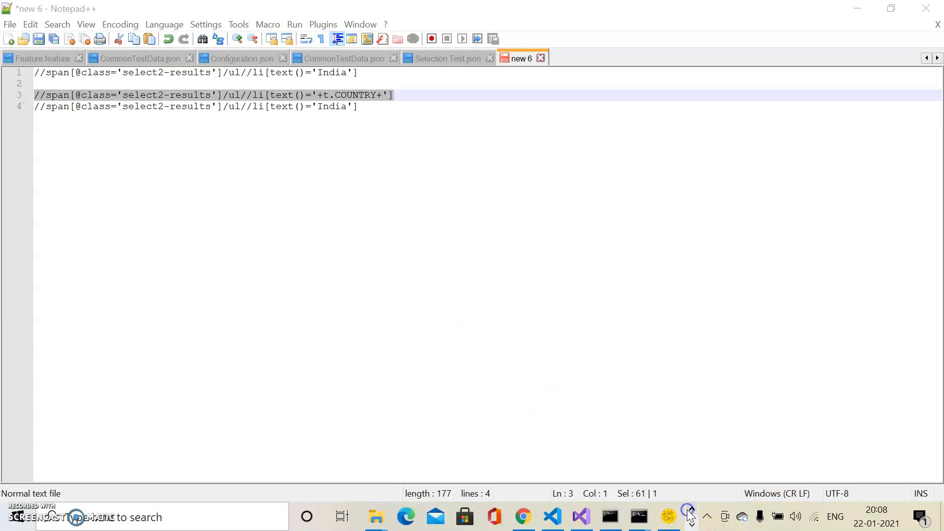
{"action": "left_click", "coordinate": [523, 521]}
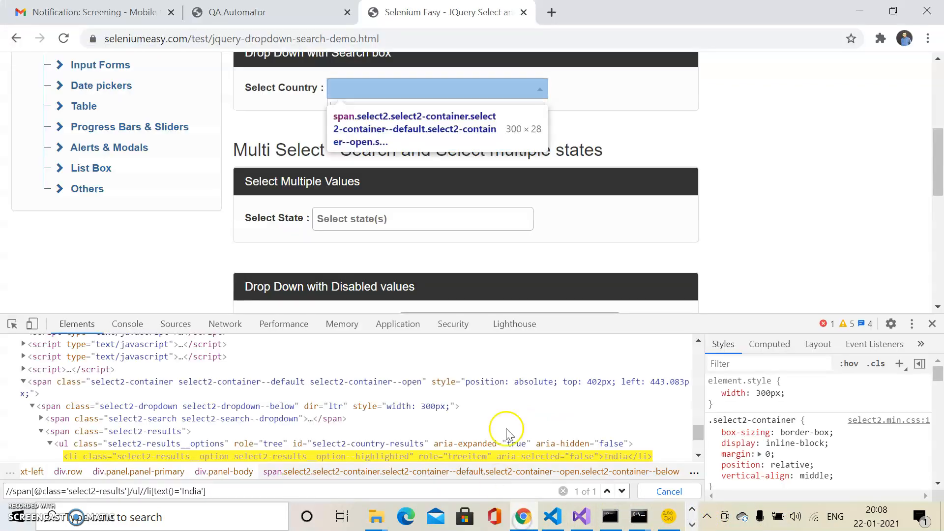
{"action": "key", "text": "ctrl+shift+Tab"}
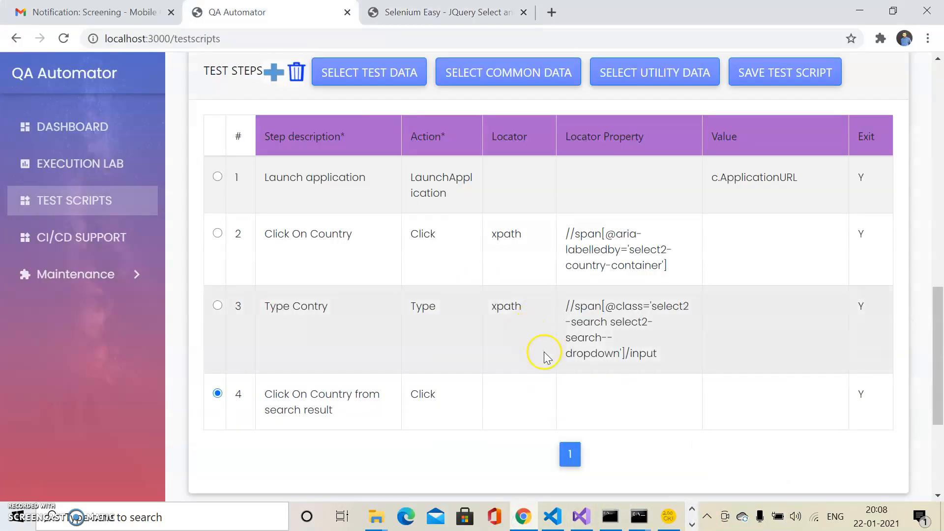
{"action": "left_click", "coordinate": [575, 392]}
{"action": "key", "text": "ctrl+v"}
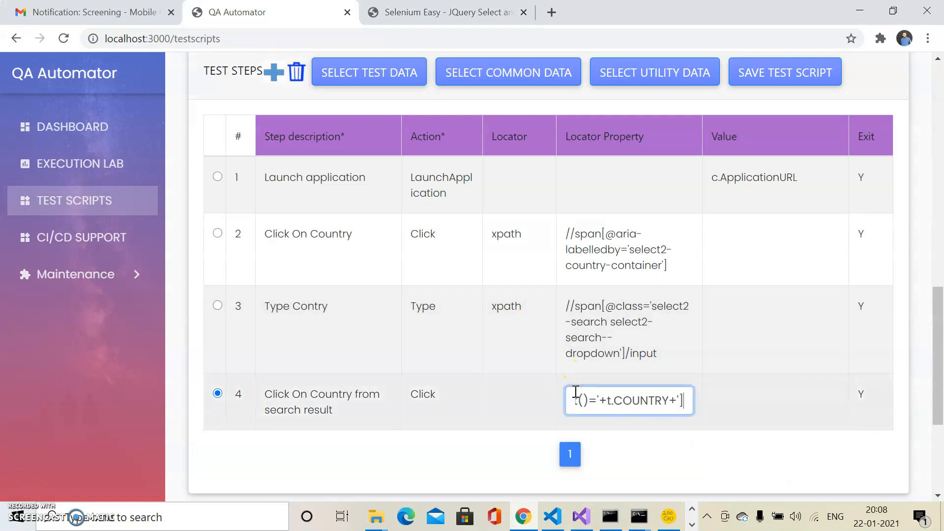
Step: Set the locator type of the fourth test step to XPath
{"action": "left_click", "coordinate": [538, 392]}
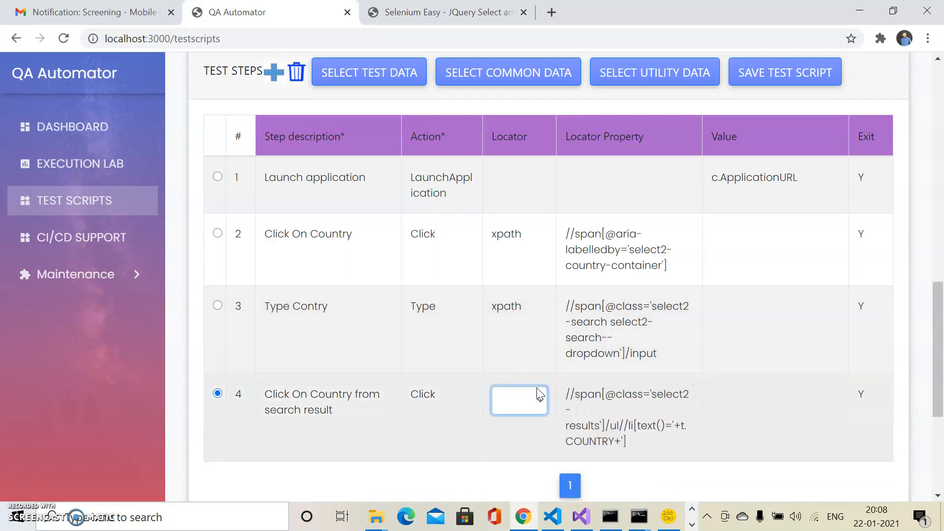
{"action": "left_click", "coordinate": [537, 397]}
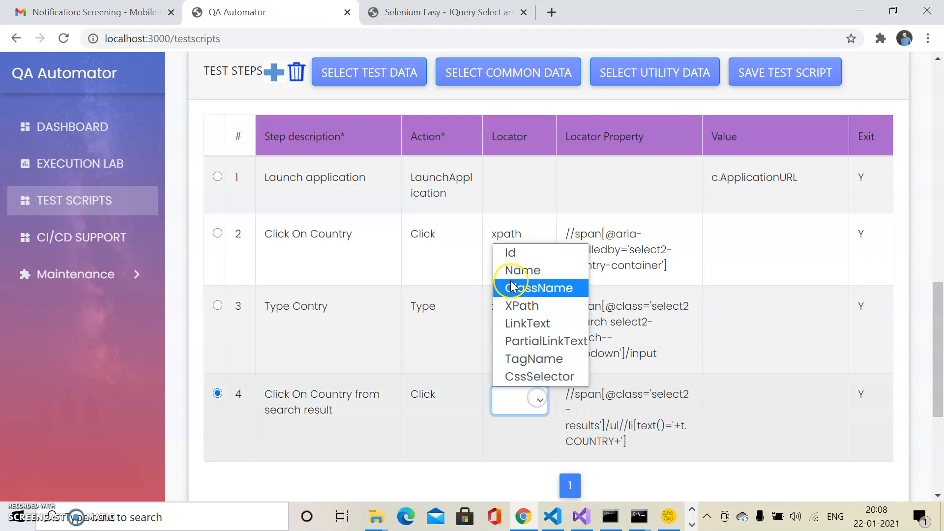
{"action": "left_click", "coordinate": [519, 305]}
Step: Save the test script with its country test data and test steps
{"action": "left_click_drag", "start_coordinate": [938, 320], "coordinate": [940, 231]}
{"action": "left_click", "coordinate": [798, 316]}
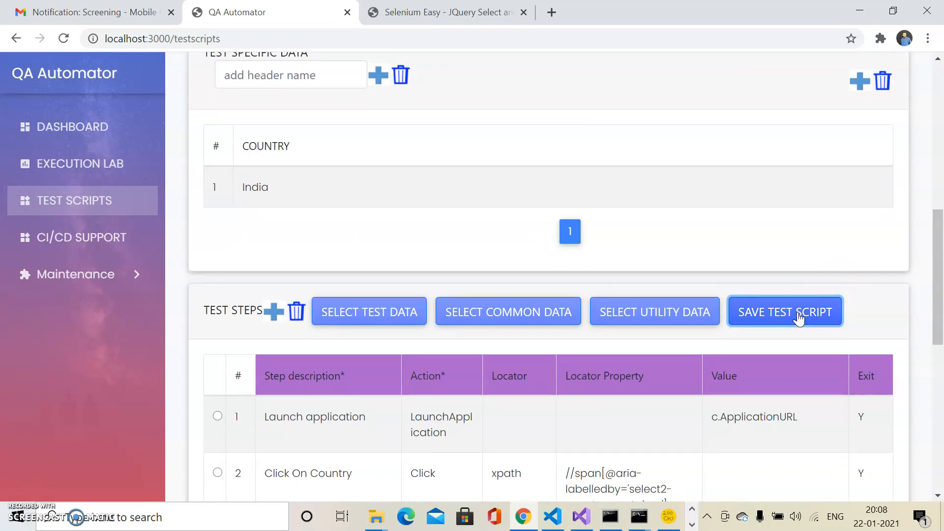
{"action": "left_click", "coordinate": [797, 315]}
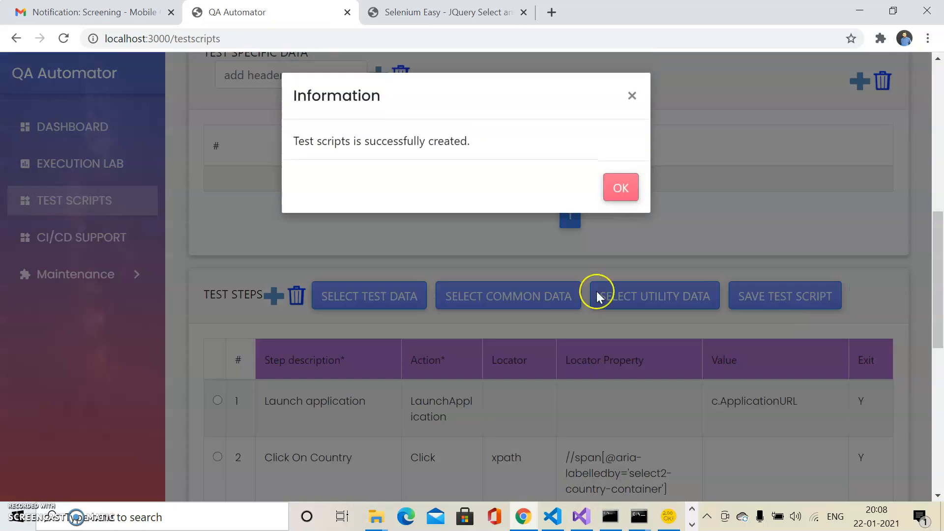
Step: Open the Update Test Script page and load test SM01 from the QA environment and SampleModule
{"action": "left_click", "coordinate": [618, 187]}
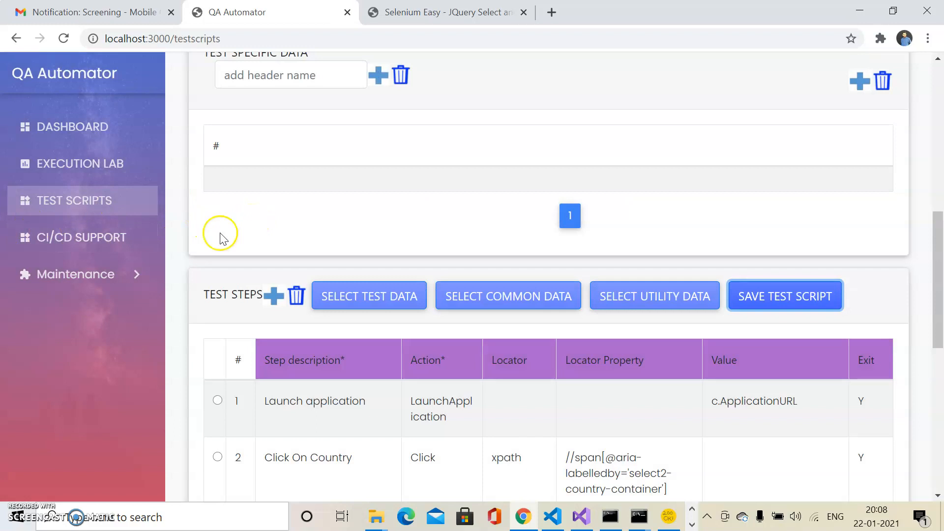
{"action": "left_click", "coordinate": [88, 288]}
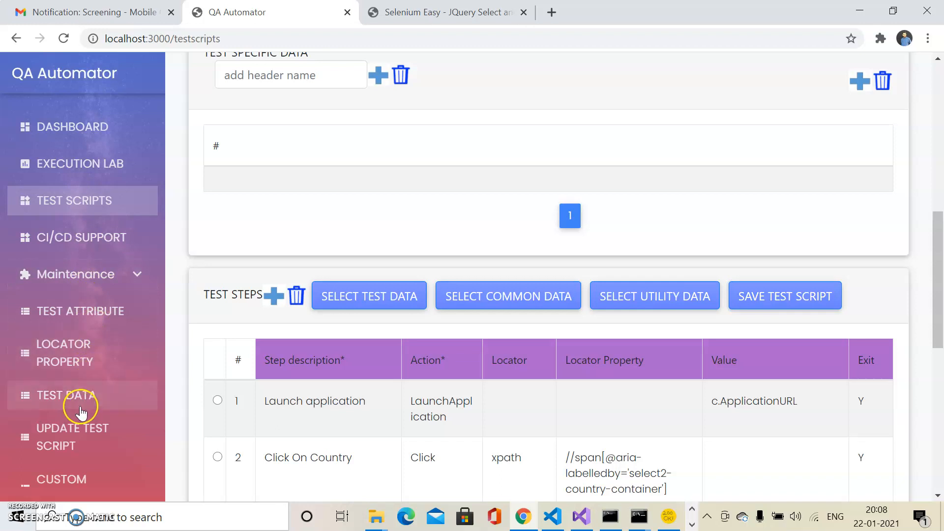
{"action": "left_click", "coordinate": [80, 431]}
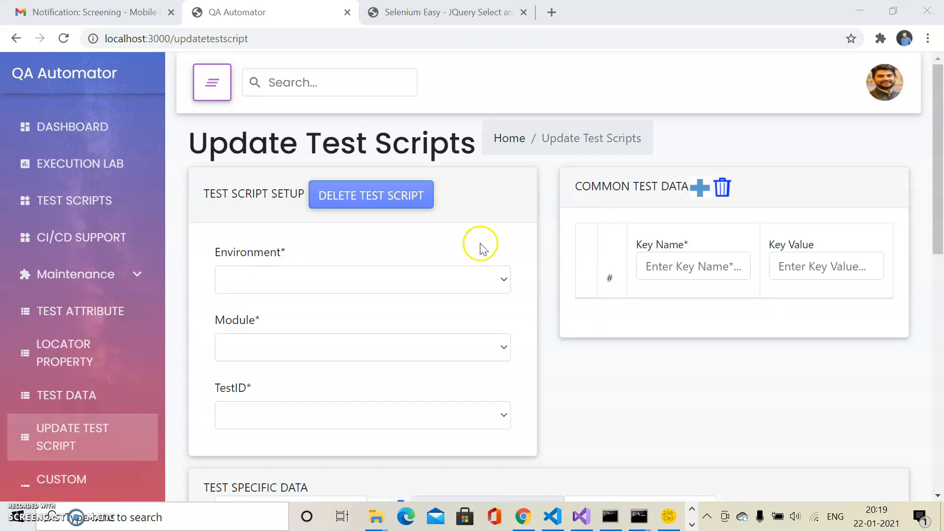
{"action": "left_click", "coordinate": [470, 281]}
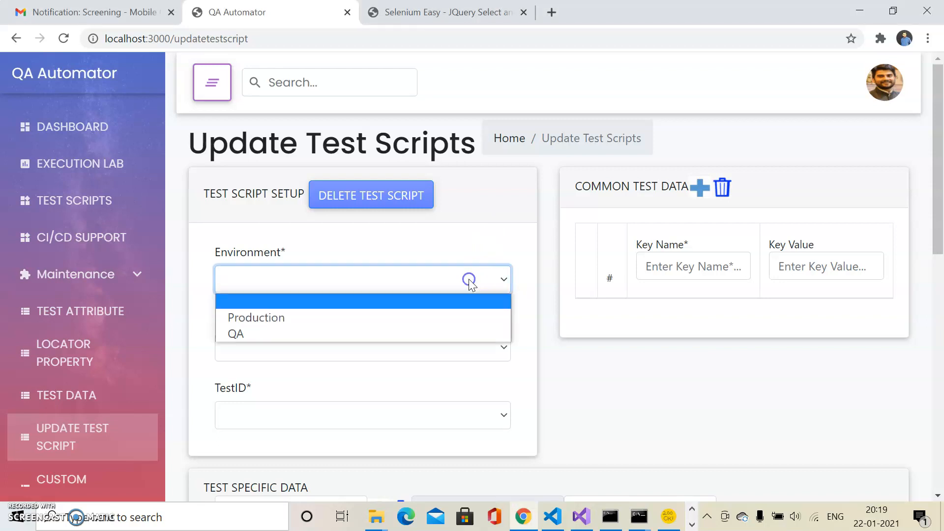
{"action": "left_click", "coordinate": [373, 334]}
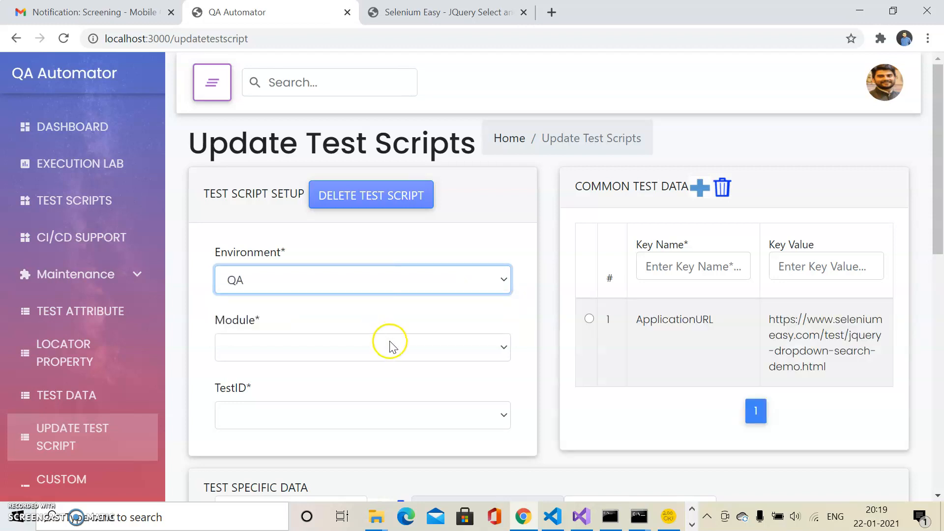
{"action": "left_click", "coordinate": [390, 342]}
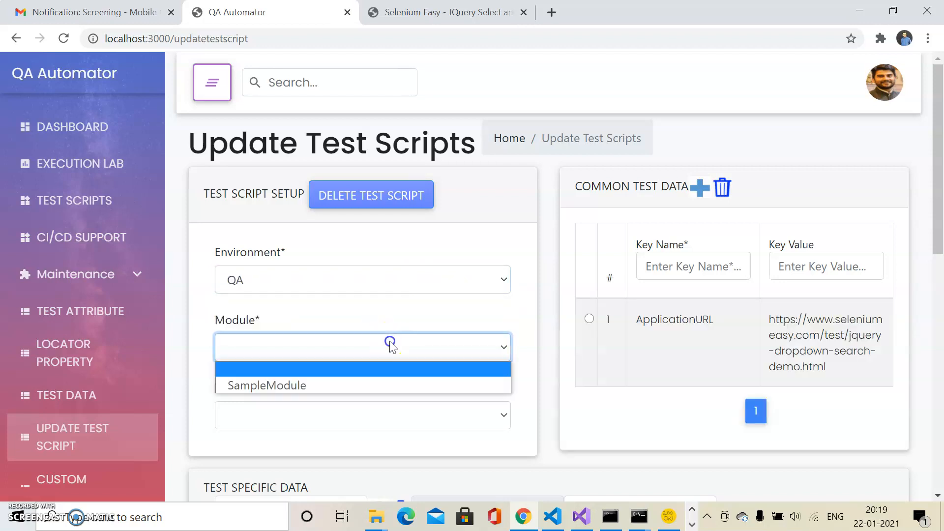
{"action": "left_click", "coordinate": [332, 381]}
{"action": "left_click", "coordinate": [391, 416]}
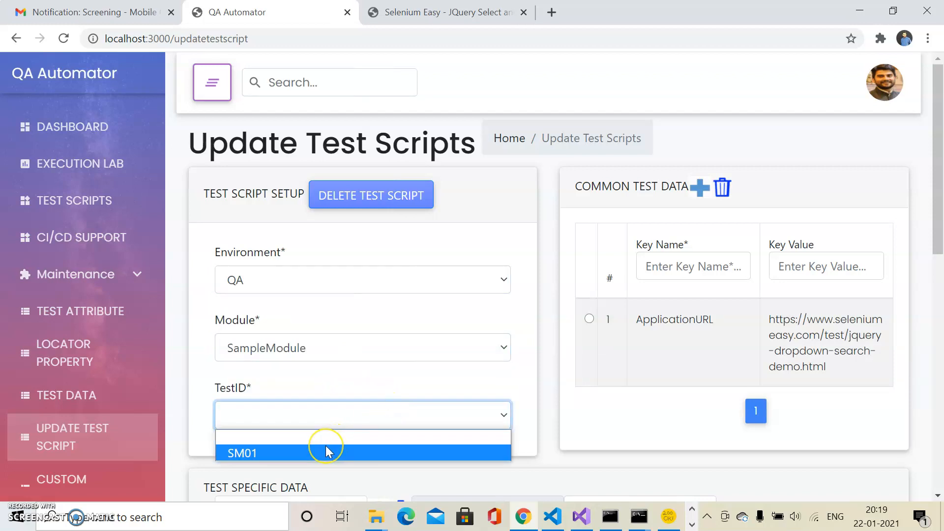
{"action": "left_click", "coordinate": [326, 447]}
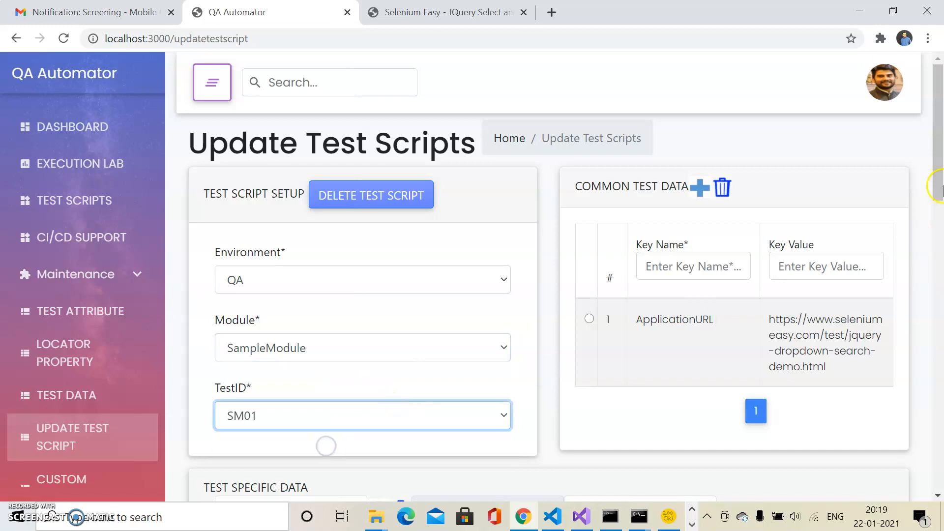
Step: Name a new custom function Country_SelectNew and set it to cover test steps 2 to 4
{"action": "left_click_drag", "start_coordinate": [940, 152], "coordinate": [925, 366]}
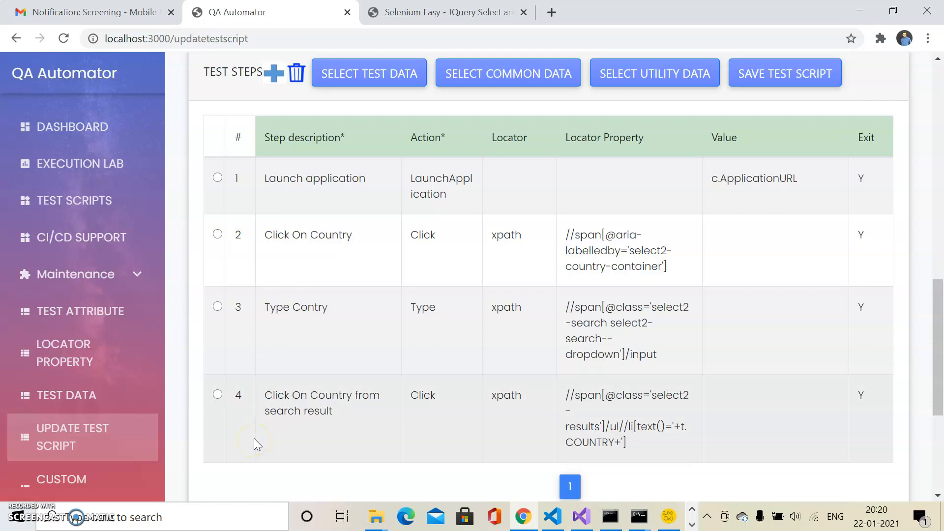
{"action": "left_click_drag", "start_coordinate": [939, 299], "coordinate": [938, 379]}
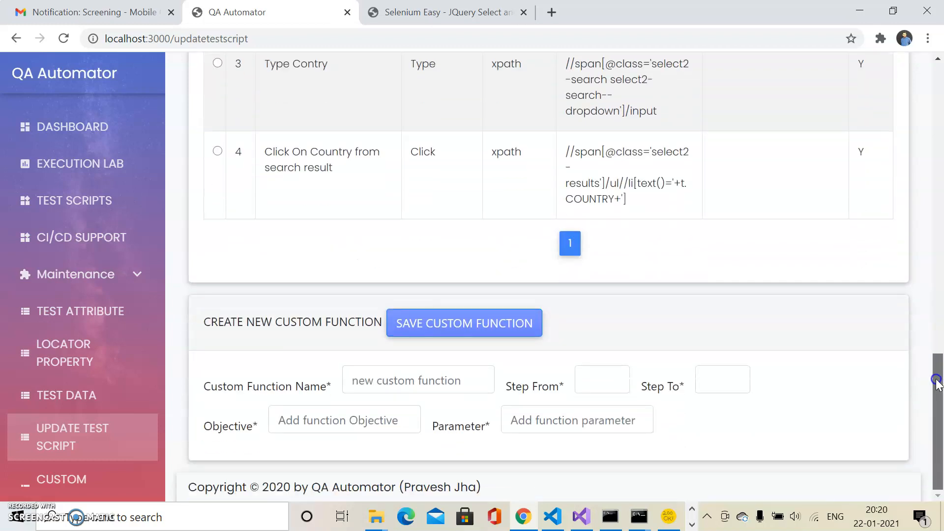
{"action": "left_click", "coordinate": [436, 376]}
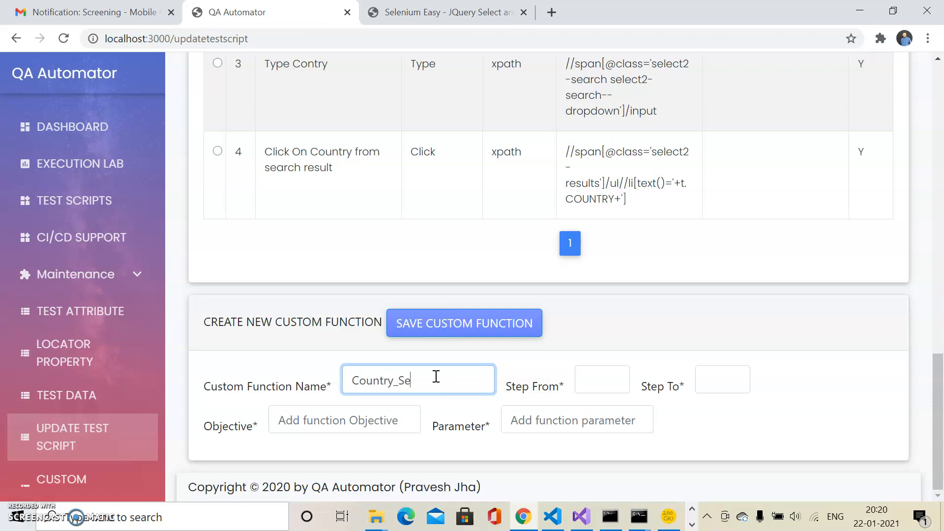
{"action": "type", "text": "w"}
{"action": "left_click", "coordinate": [596, 383]}
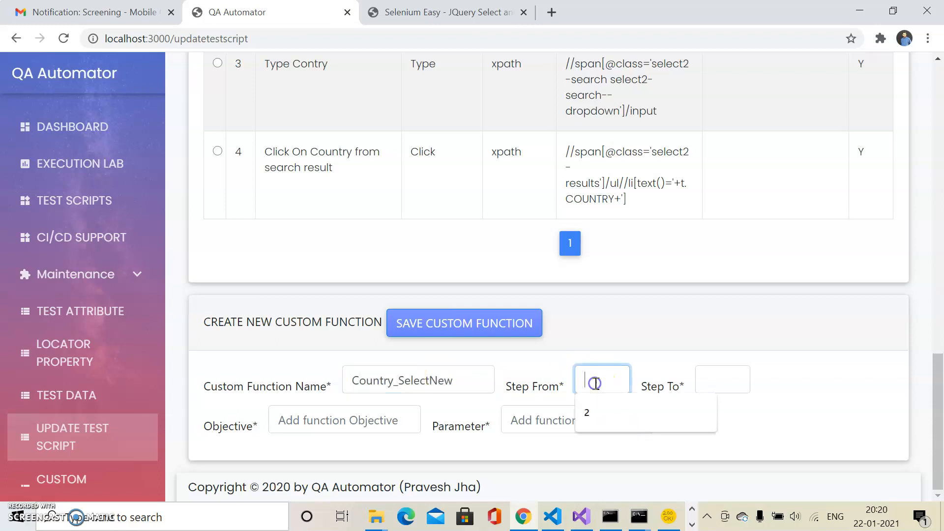
{"action": "type", "text": "2"}
{"action": "left_click", "coordinate": [704, 377]}
{"action": "type", "text": "4"}
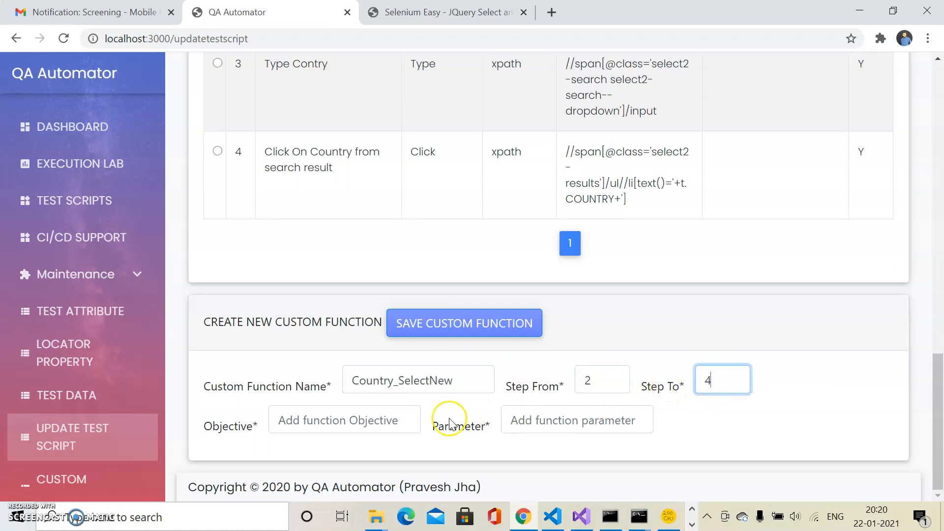
Step: Give the custom function the objective Select Country and the parameter Country, and save it
{"action": "left_click", "coordinate": [360, 422]}
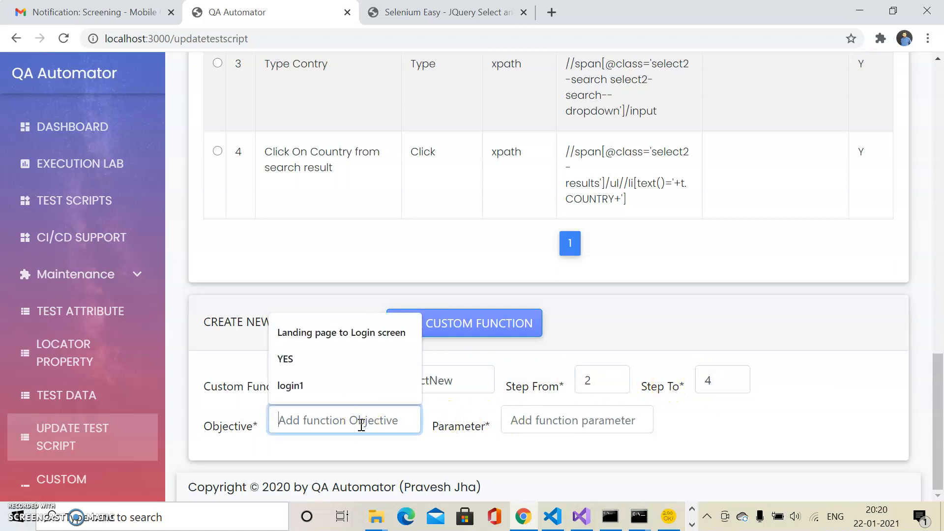
{"action": "type", "text": "Select Country"}
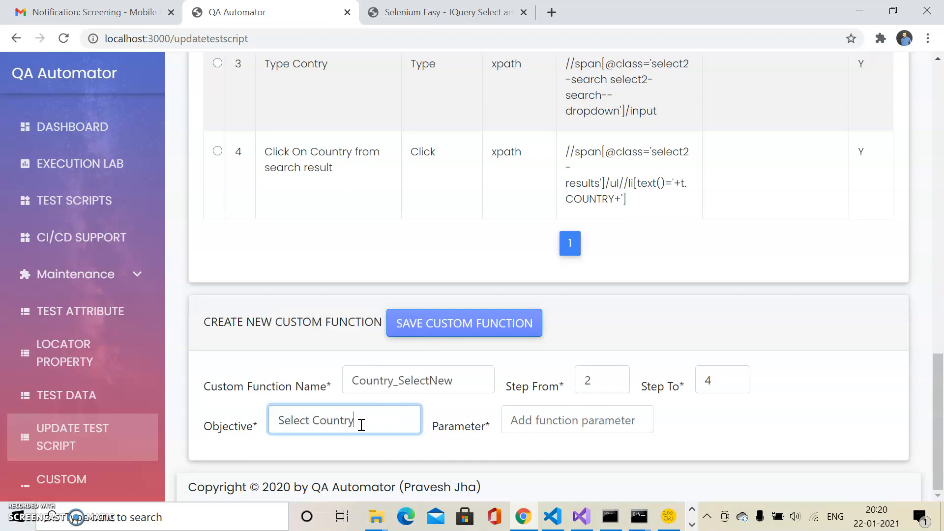
{"action": "left_click", "coordinate": [576, 426]}
{"action": "type", "text": "Country"}
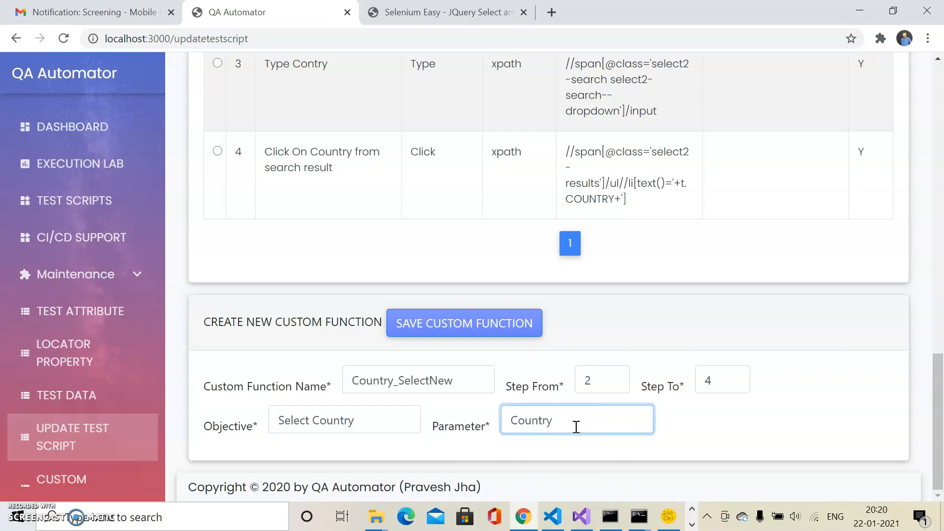
{"action": "left_click", "coordinate": [473, 322]}
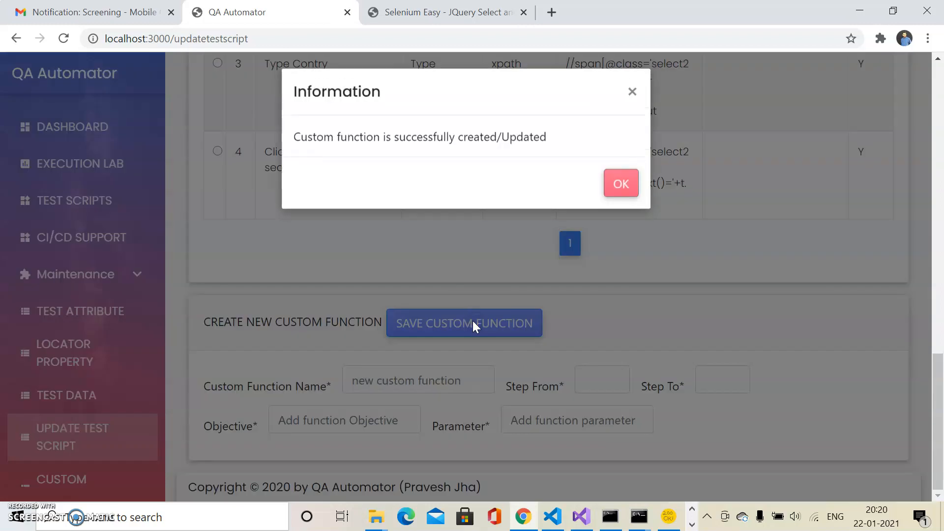
{"action": "left_click", "coordinate": [625, 188]}
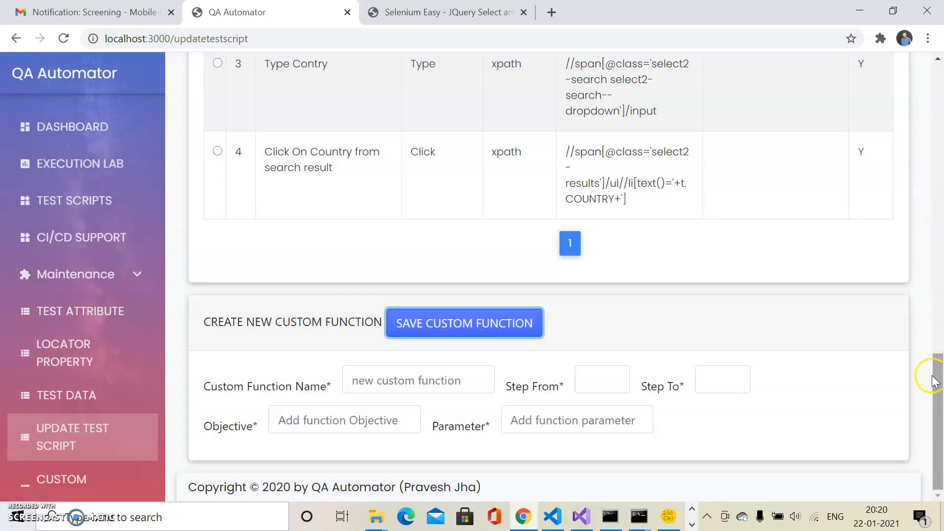
Step: Add a new test step below step 4, Click On Country from search result
{"action": "left_click_drag", "start_coordinate": [935, 381], "coordinate": [940, 336]}
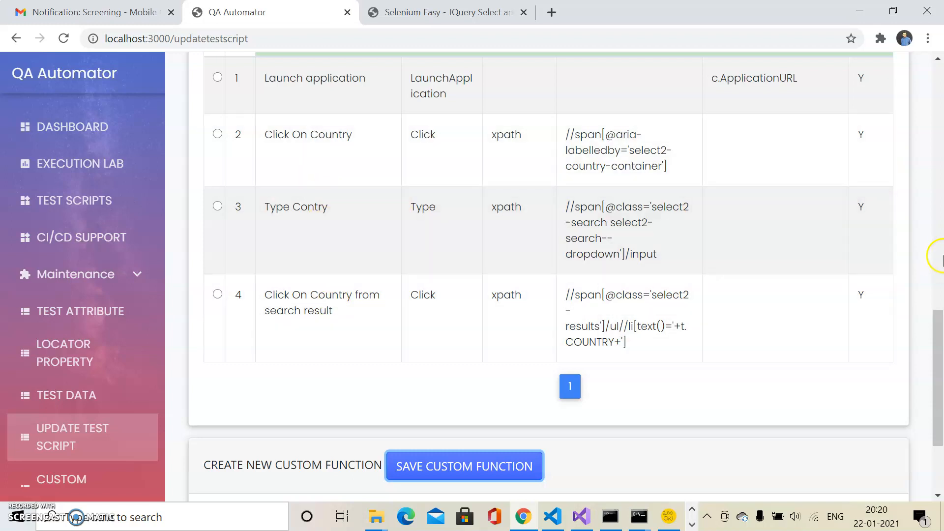
{"action": "left_click", "coordinate": [218, 297]}
{"action": "left_click_drag", "start_coordinate": [938, 394], "coordinate": [937, 344]}
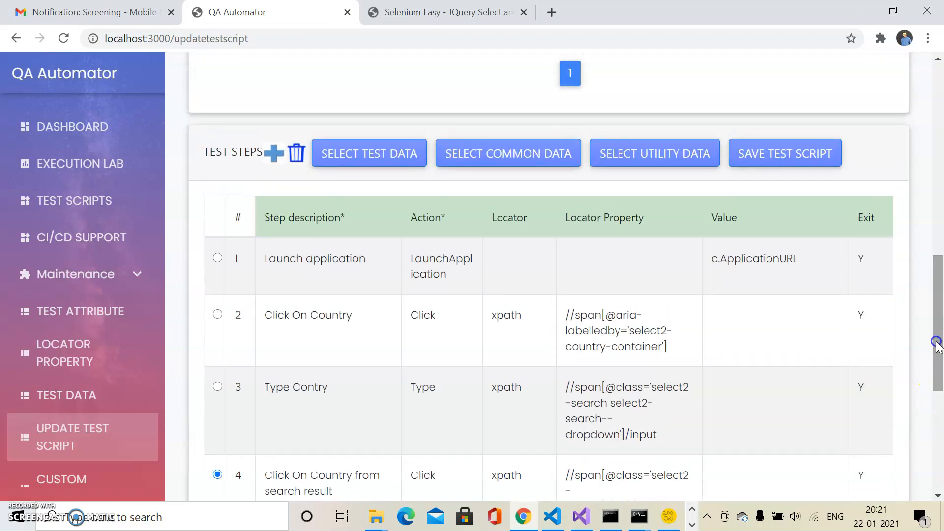
{"action": "left_click", "coordinate": [277, 153]}
Step: Set the description of the fifth test step to Select Different Country
{"action": "left_click_drag", "start_coordinate": [937, 390], "coordinate": [939, 420]}
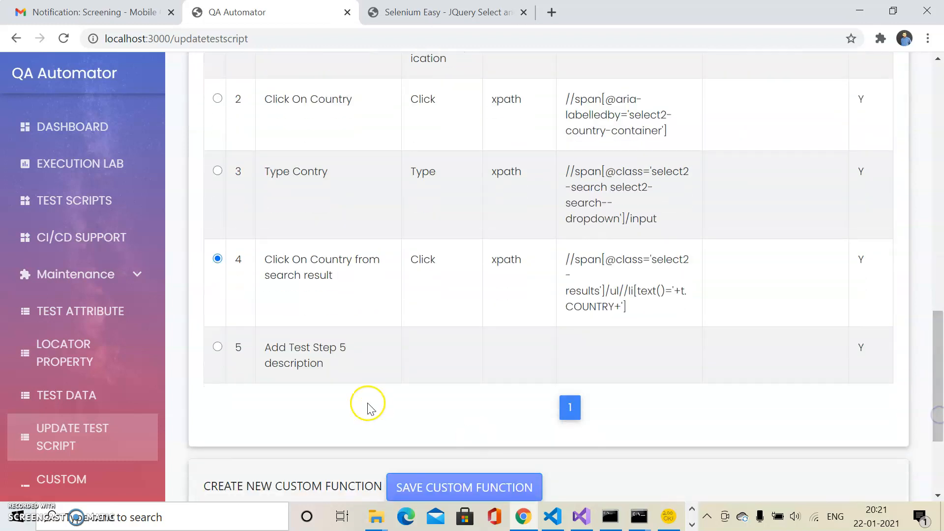
{"action": "left_click", "coordinate": [325, 362]}
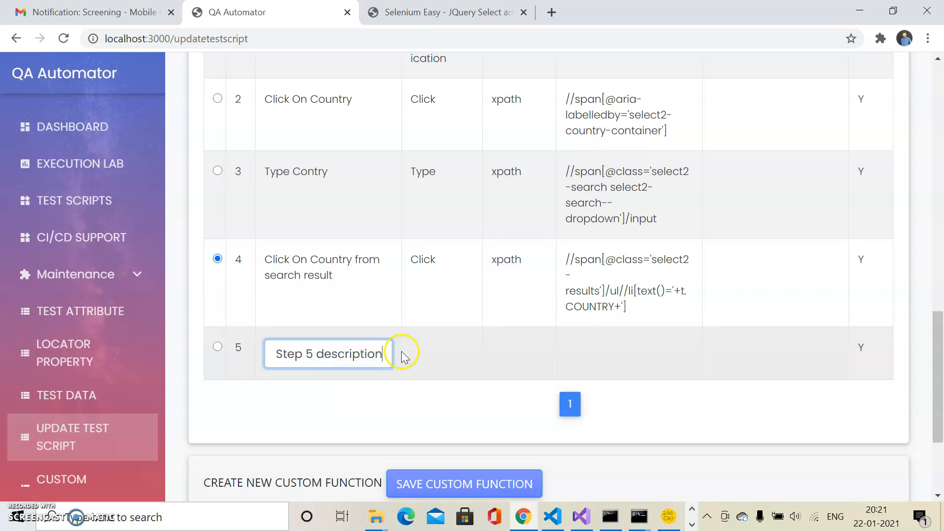
{"action": "left_click_drag", "start_coordinate": [386, 355], "coordinate": [261, 359]}
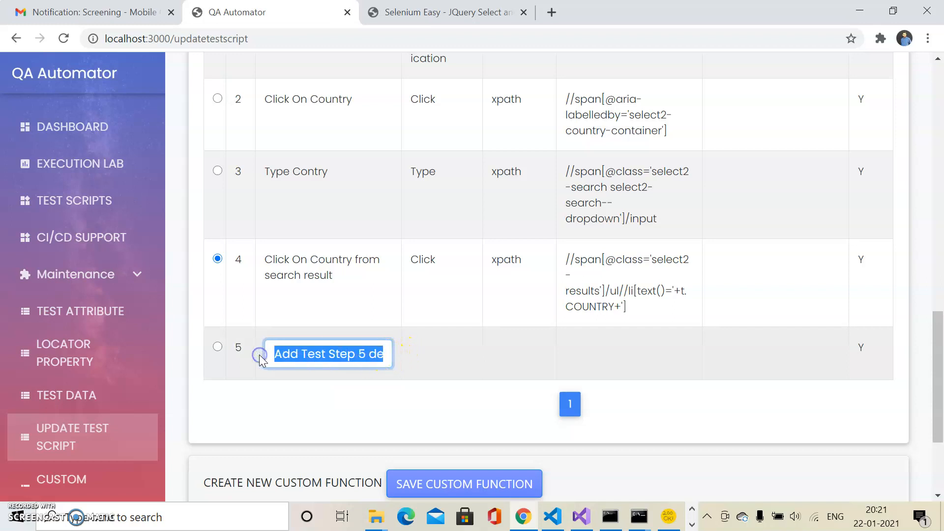
{"action": "type", "text": "Select "}
{"action": "type", "text": "Differen"}
{"action": "type", "text": "t Country"}
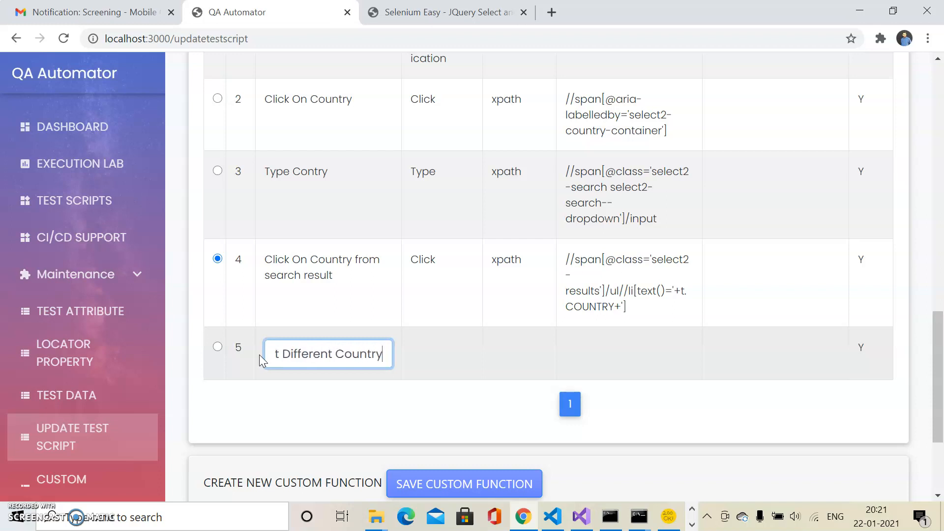
Step: Choose the custom function Country_SelectNew as the action of the fifth test step
{"action": "left_click", "coordinate": [442, 354]}
{"action": "left_click", "coordinate": [446, 353]}
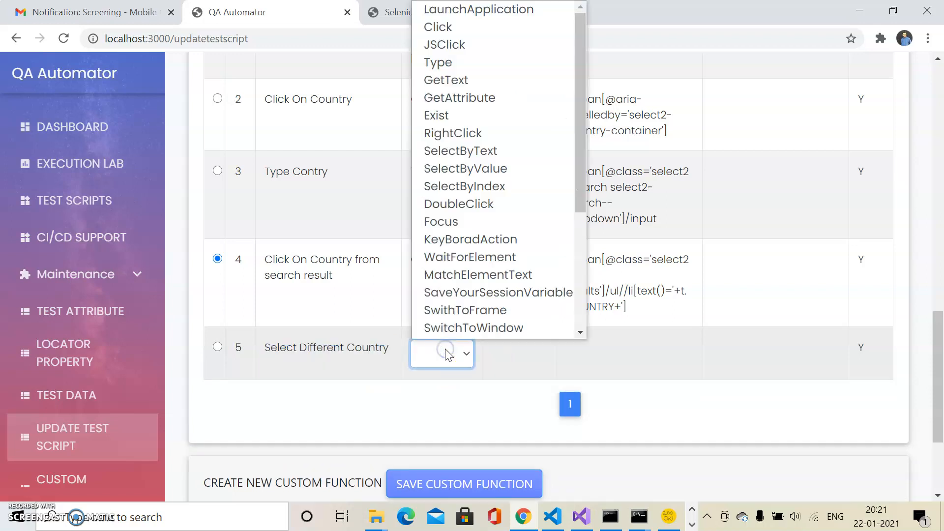
{"action": "scroll", "coordinate": [537, 205], "scroll_direction": "down", "scroll_amount": 1}
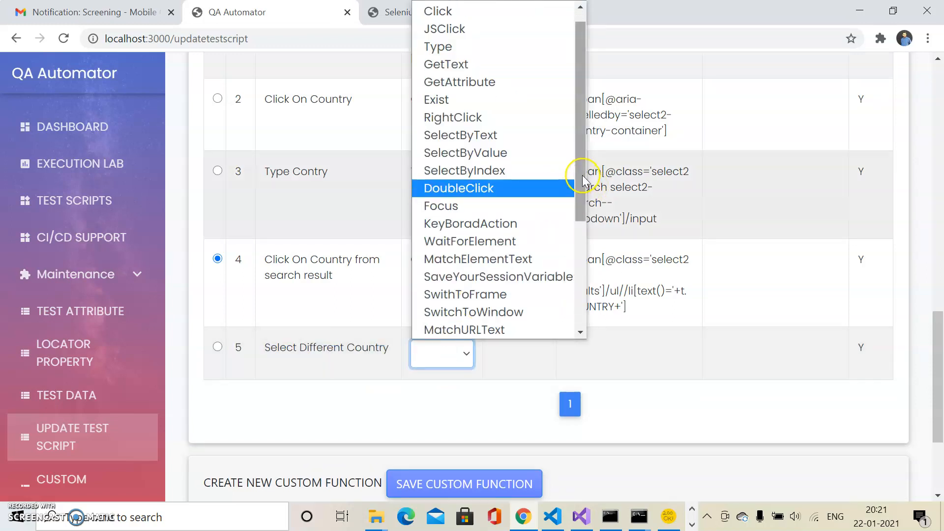
{"action": "left_click_drag", "start_coordinate": [582, 183], "coordinate": [582, 320]}
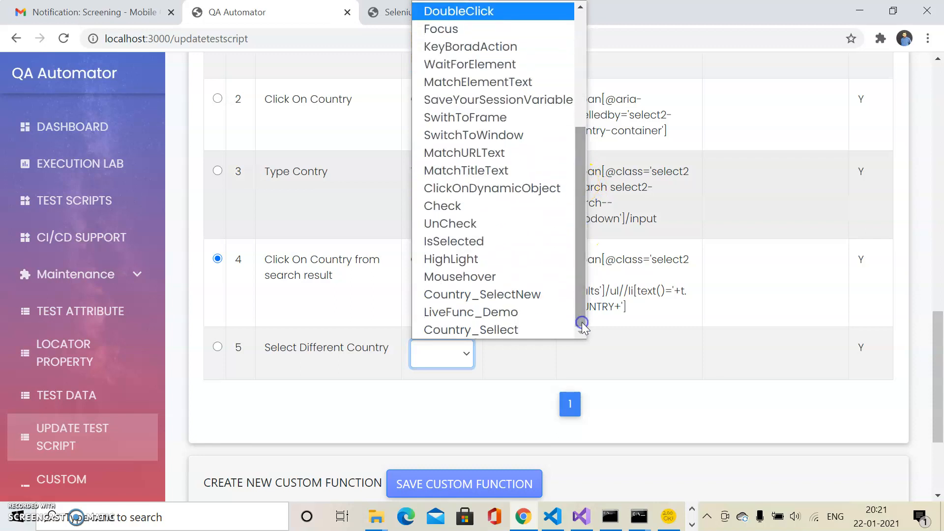
{"action": "left_click", "coordinate": [503, 294]}
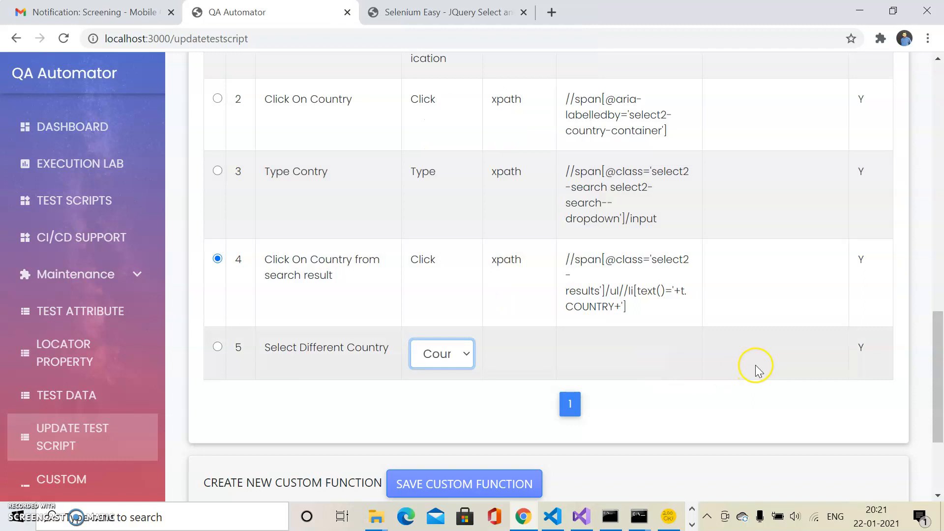
{"action": "left_click", "coordinate": [741, 357]}
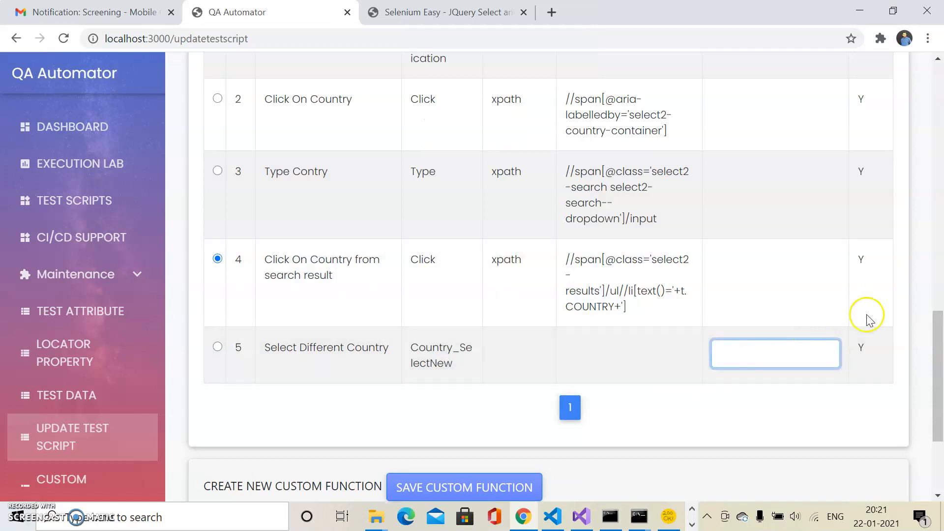
Step: Add a DiffCountry column to the test specific data and enter Japan in its first row
{"action": "left_click_drag", "start_coordinate": [938, 339], "coordinate": [938, 202]}
{"action": "left_click", "coordinate": [258, 127]}
{"action": "type", "text": "DiffCou"}
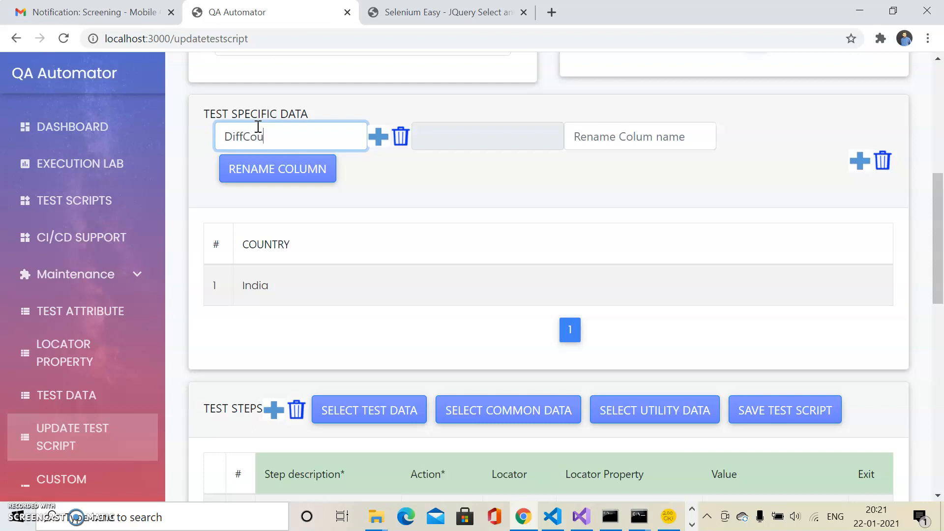
{"action": "type", "text": "ntry"}
{"action": "left_click", "coordinate": [376, 144]}
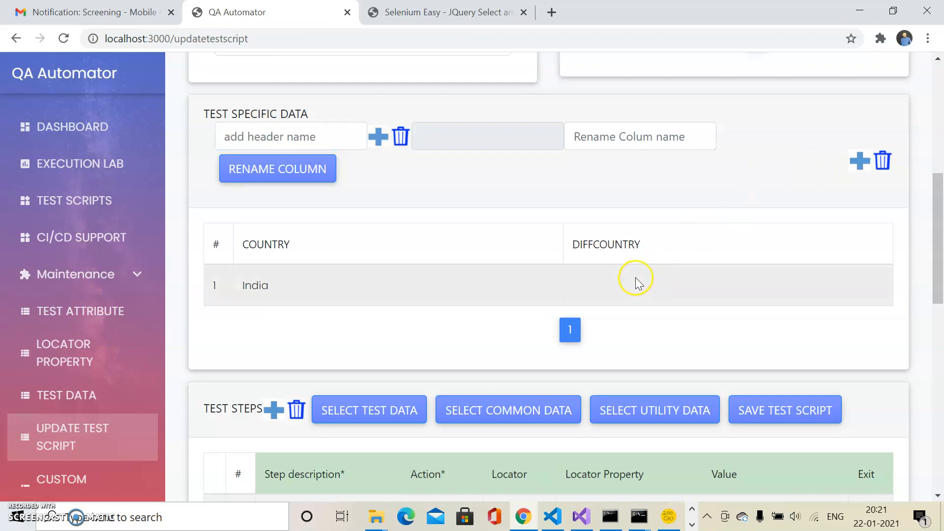
{"action": "left_click", "coordinate": [638, 283]}
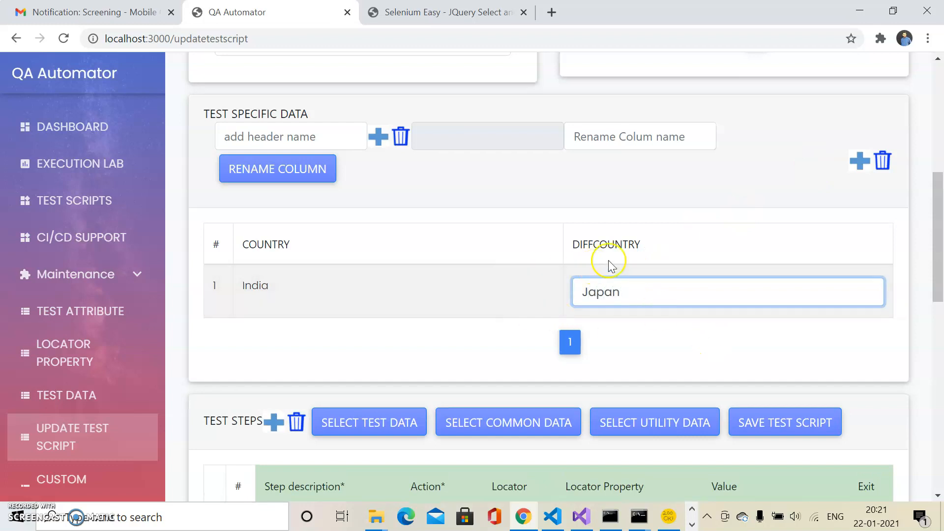
{"action": "left_click", "coordinate": [640, 245]}
Step: Assign the DiffCountry test data column to the fifth test step, Select Different Country
{"action": "left_click_drag", "start_coordinate": [937, 236], "coordinate": [937, 362]}
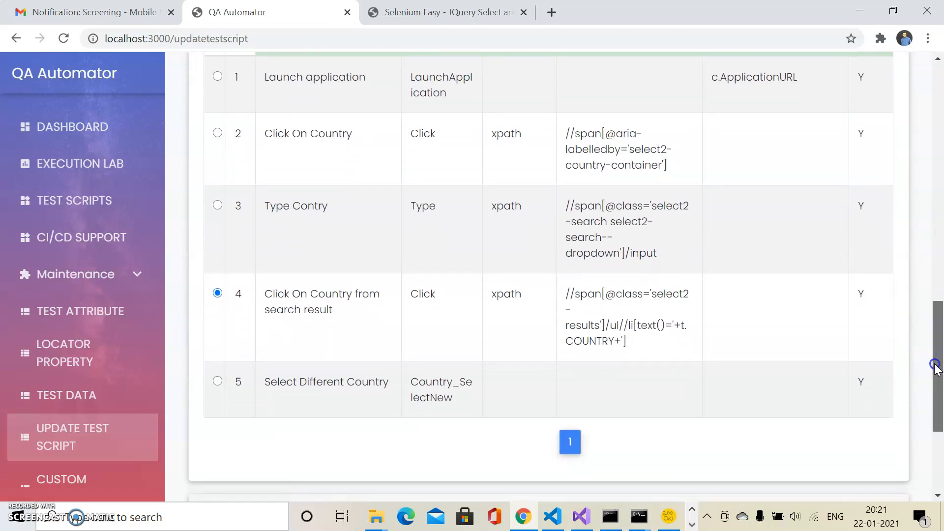
{"action": "left_click", "coordinate": [218, 382]}
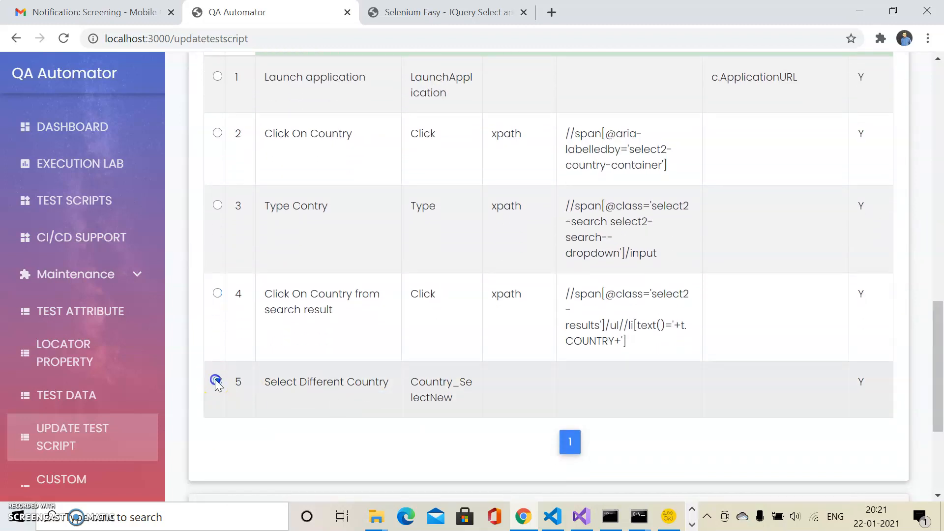
{"action": "left_click_drag", "start_coordinate": [938, 325], "coordinate": [938, 272]}
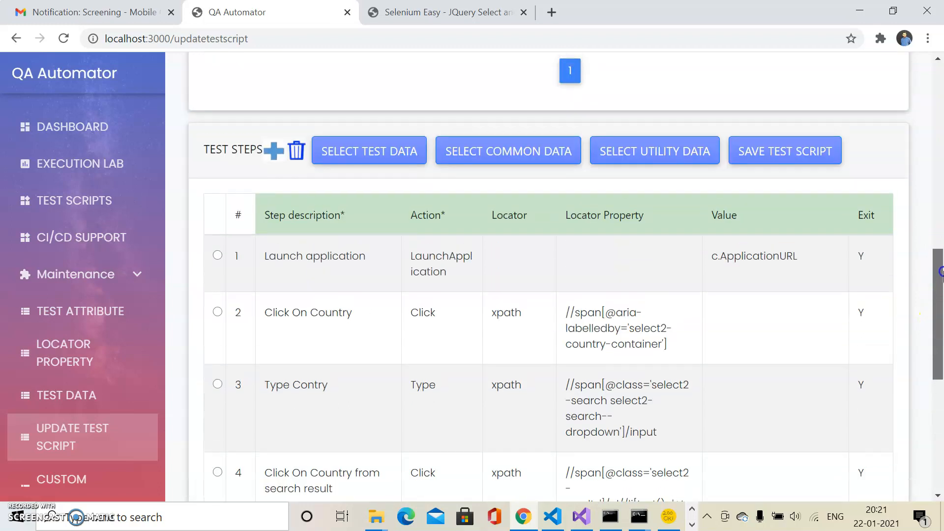
{"action": "left_click", "coordinate": [349, 164]}
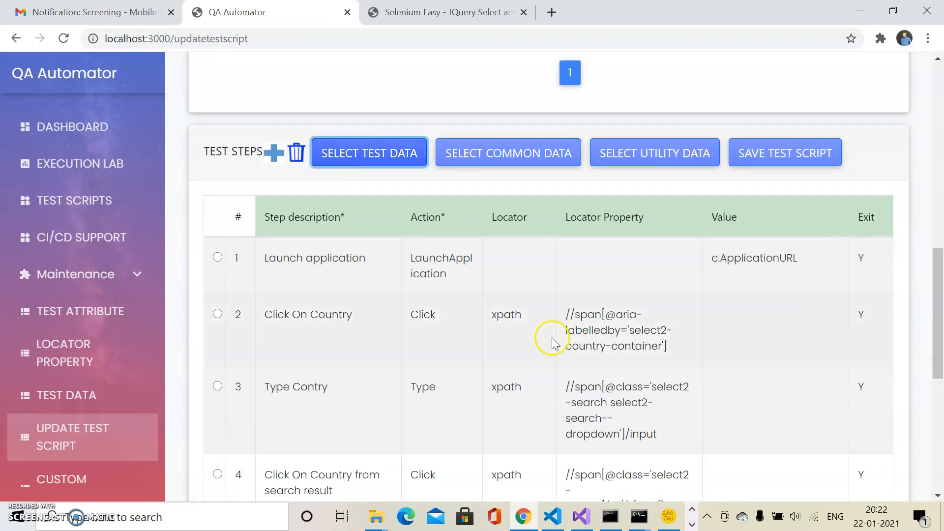
Step: Assign the Country test data column to the third test step, Type Contry
{"action": "left_click", "coordinate": [217, 387]}
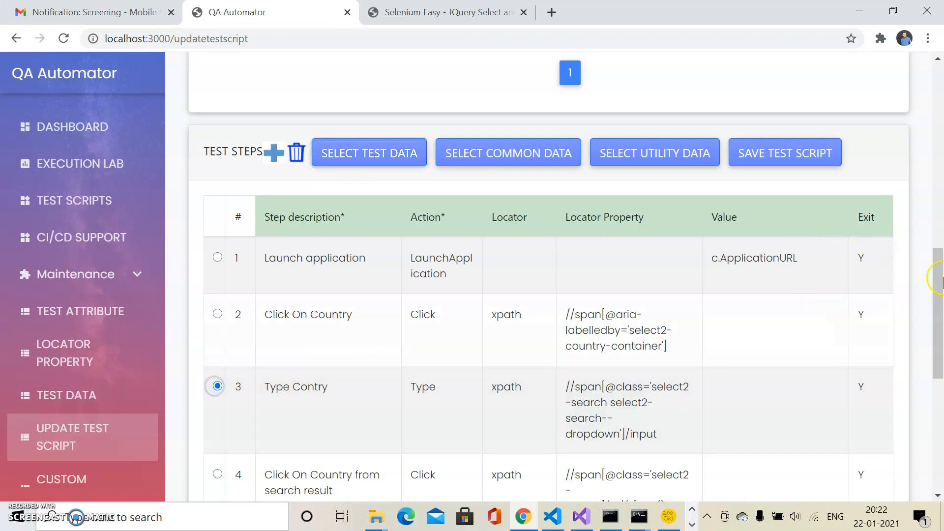
{"action": "left_click_drag", "start_coordinate": [939, 309], "coordinate": [939, 210]}
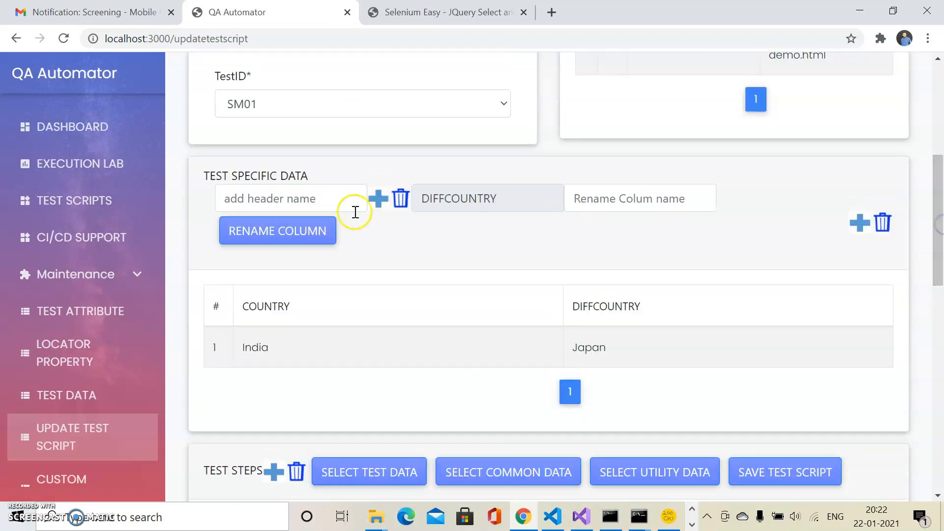
{"action": "left_click", "coordinate": [323, 303]}
{"action": "left_click_drag", "start_coordinate": [935, 197], "coordinate": [939, 252]}
{"action": "left_click", "coordinate": [392, 274]}
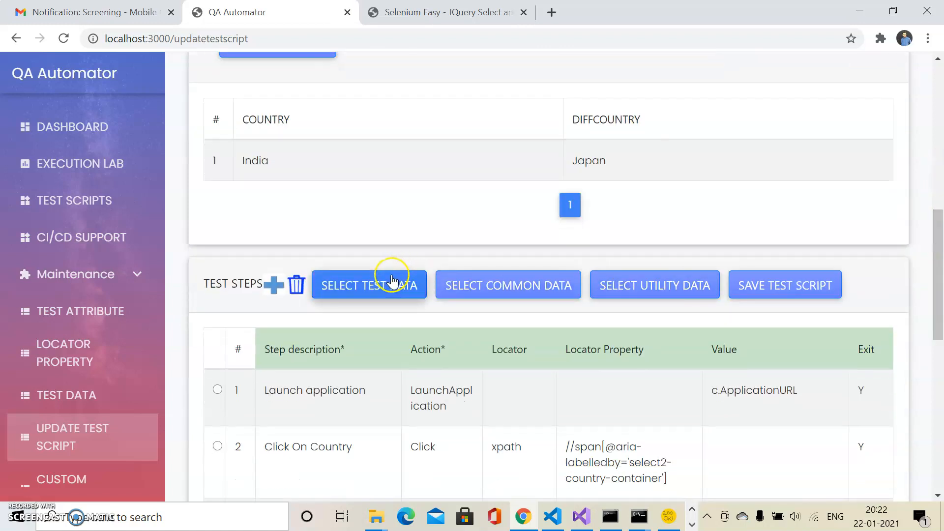
Step: Save the updated test script SM01 and dismiss the information message
{"action": "mouse_move", "coordinate": [936, 261]}
{"action": "left_mouse_down"}
{"action": "mouse_move", "coordinate": [939, 374]}
{"action": "mouse_move", "coordinate": [937, 246]}
{"action": "left_mouse_up"}
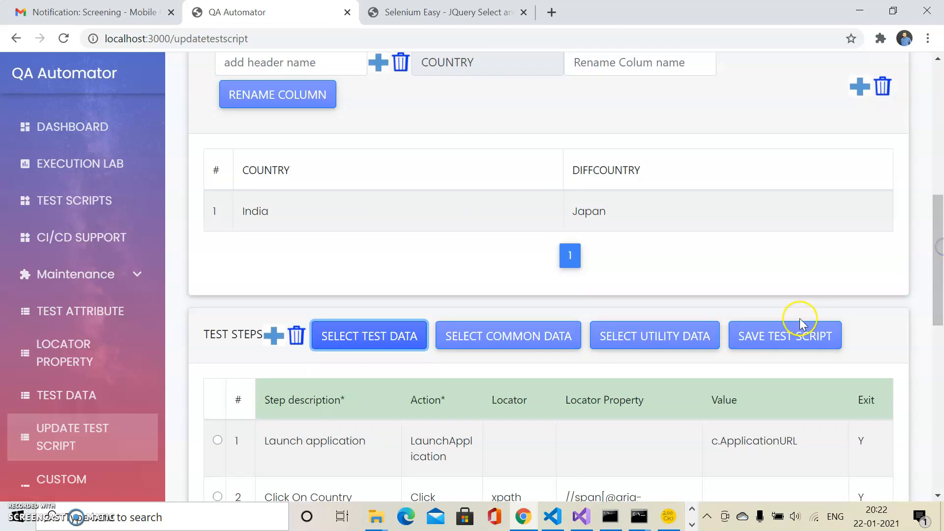
{"action": "left_click", "coordinate": [786, 338]}
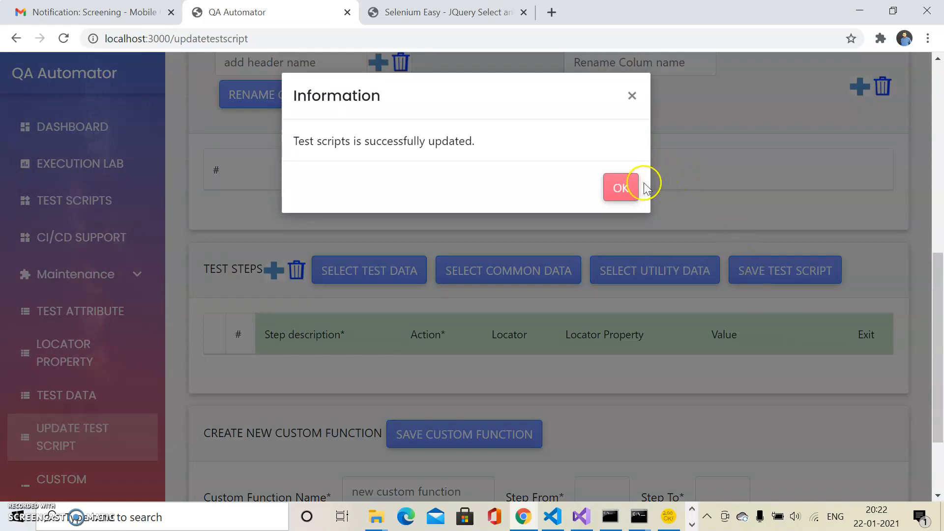
{"action": "left_click", "coordinate": [622, 187]}
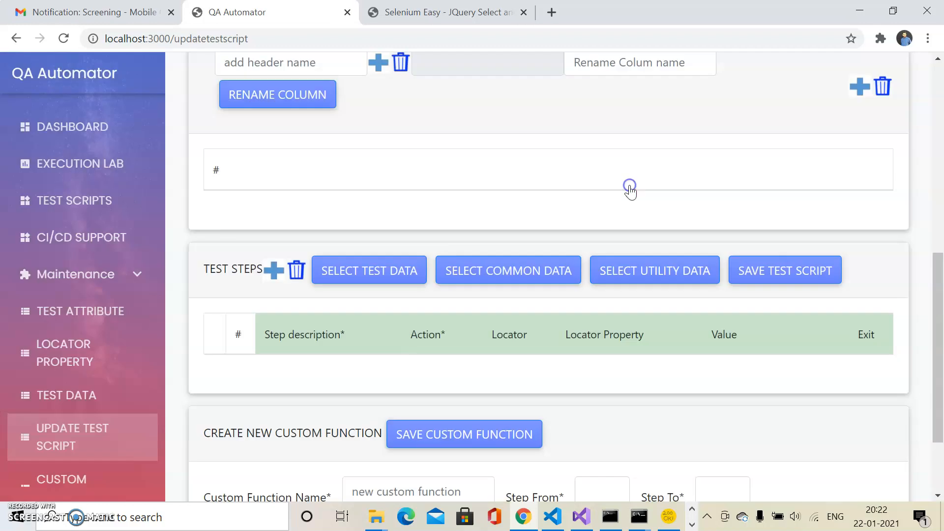
Step: Go to the Execution Lab and set the screenshot option to FOR EACH STEP
{"action": "left_click", "coordinate": [121, 177]}
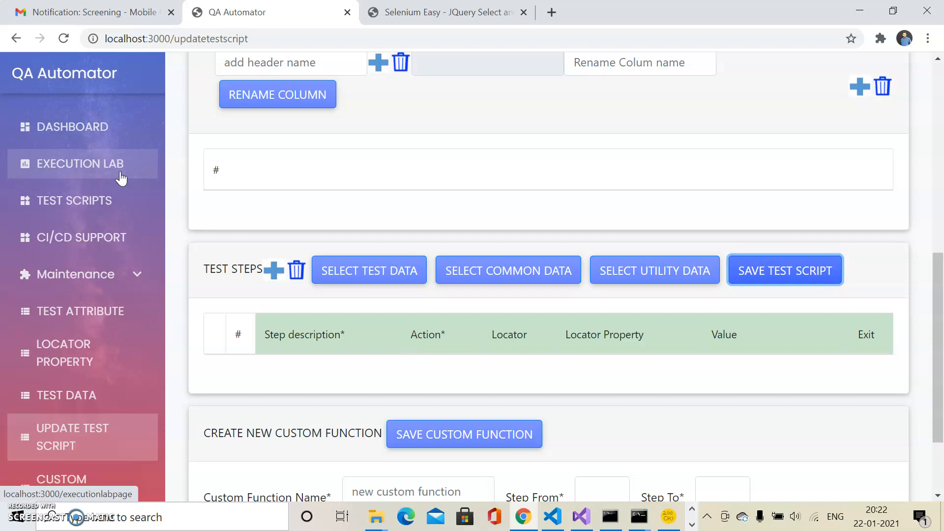
{"action": "left_click", "coordinate": [120, 177]}
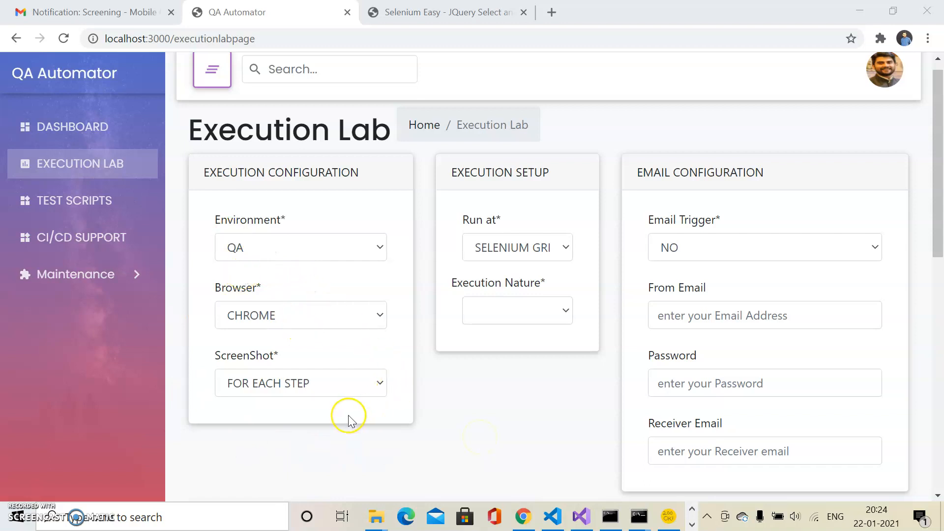
{"action": "left_click", "coordinate": [332, 390]}
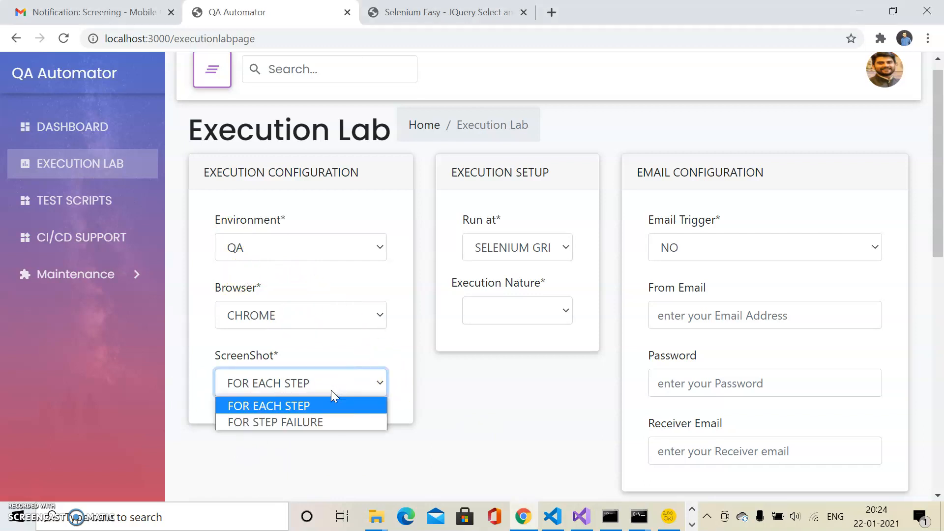
{"action": "left_click", "coordinate": [314, 405]}
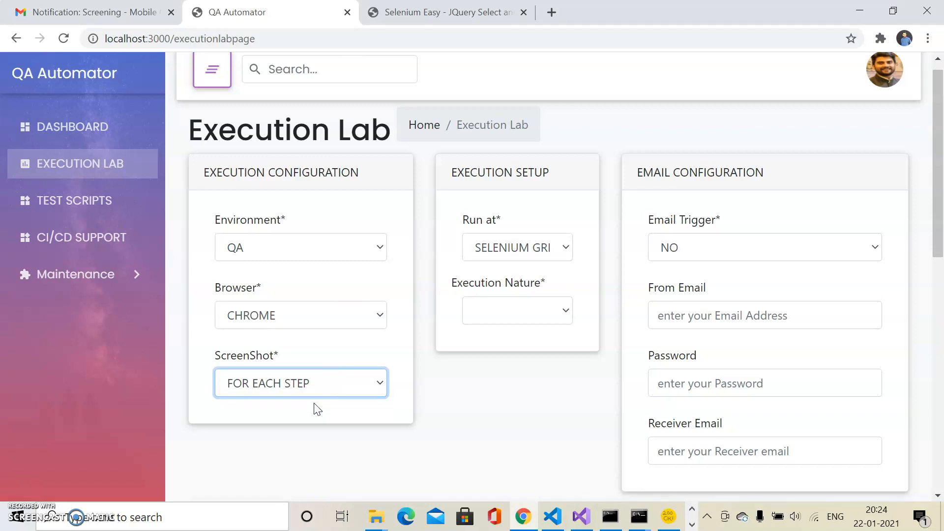
{"action": "left_click", "coordinate": [536, 358]}
Step: Switch the email trigger to YES and back to NO
{"action": "left_click", "coordinate": [794, 250]}
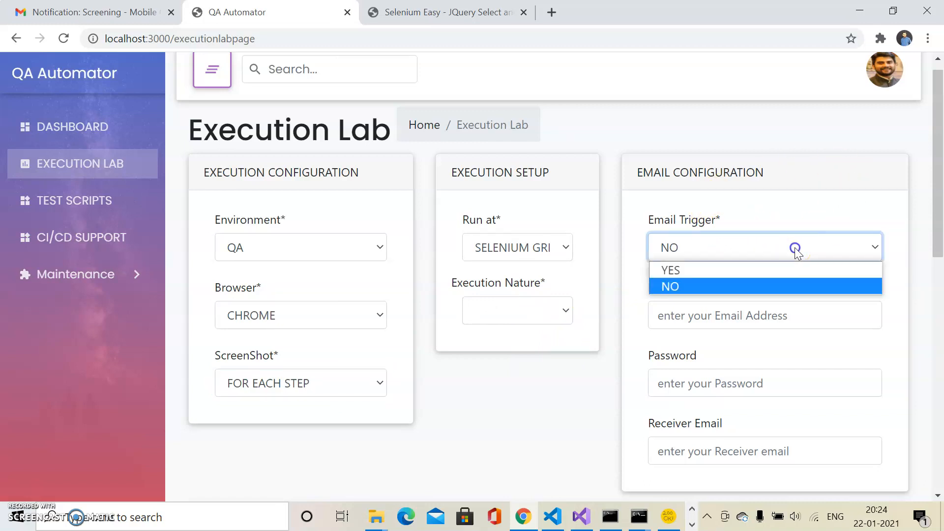
{"action": "left_click", "coordinate": [704, 272]}
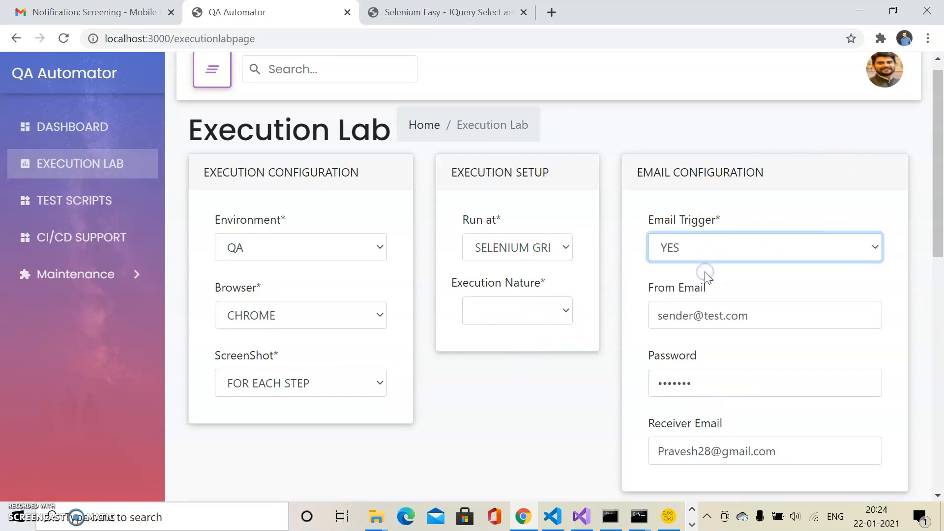
{"action": "left_click", "coordinate": [770, 246]}
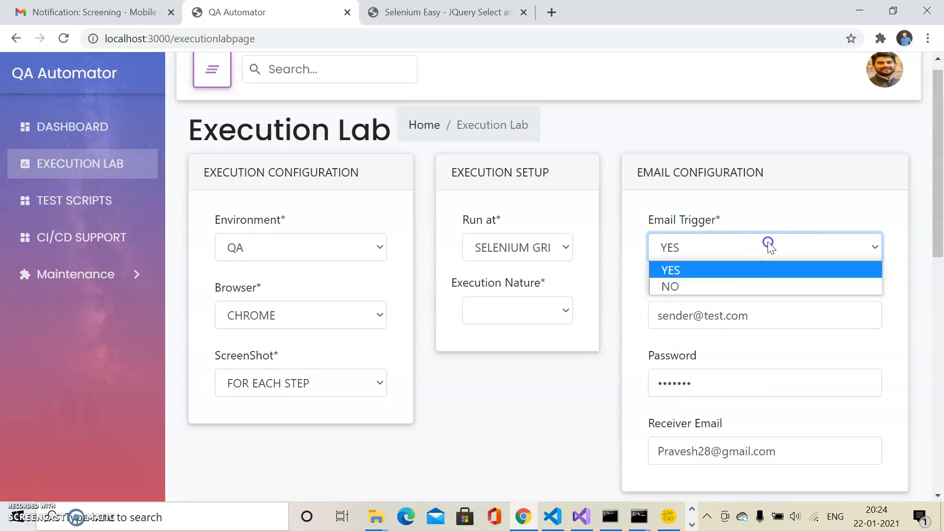
{"action": "left_click", "coordinate": [671, 283]}
Step: Set the execution nature to Functional and load the executable test scripts
{"action": "left_click", "coordinate": [545, 311]}
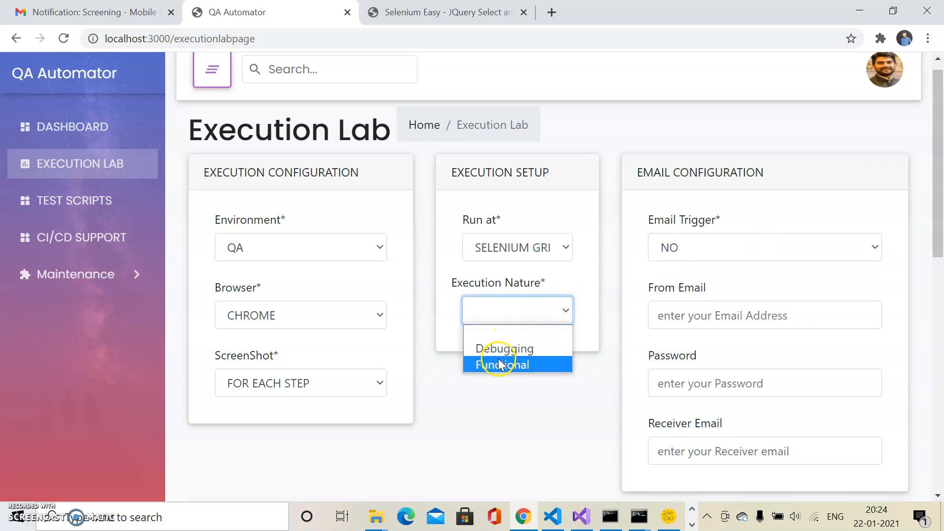
{"action": "left_click", "coordinate": [499, 364]}
{"action": "left_click_drag", "start_coordinate": [941, 201], "coordinate": [934, 301]}
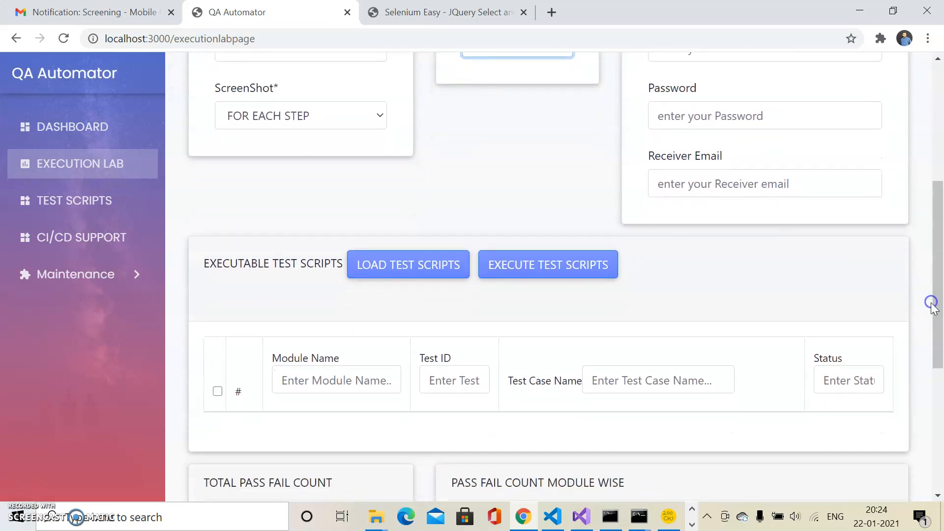
{"action": "left_click", "coordinate": [385, 264]}
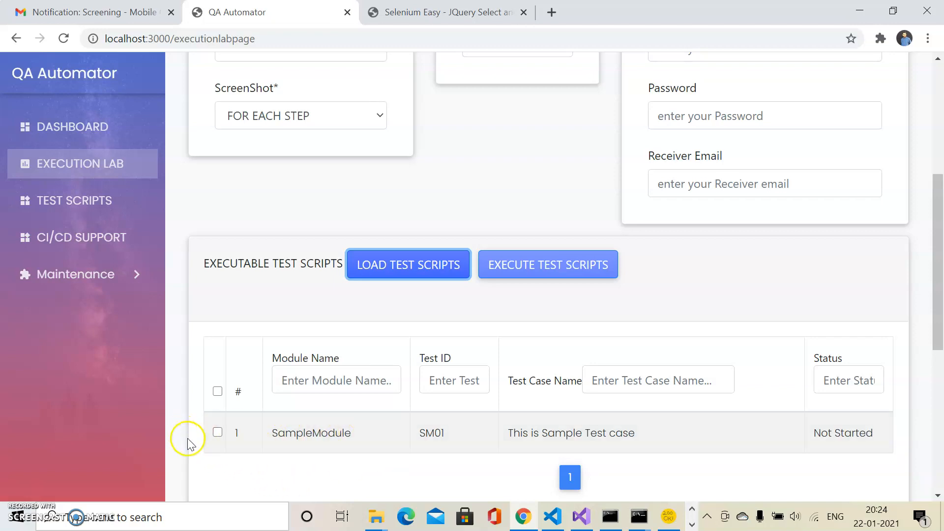
Step: Select test script SM01 of SampleModule and execute it
{"action": "left_click", "coordinate": [218, 432]}
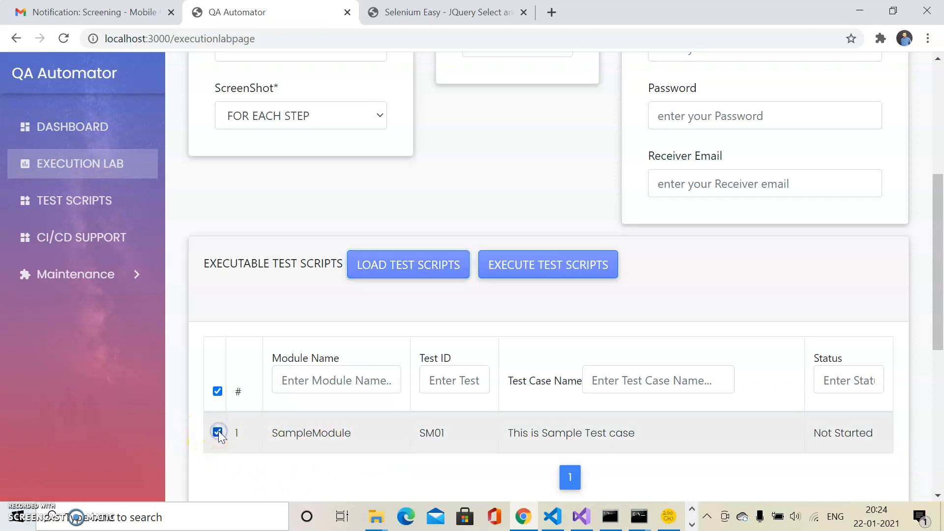
{"action": "left_click", "coordinate": [525, 272]}
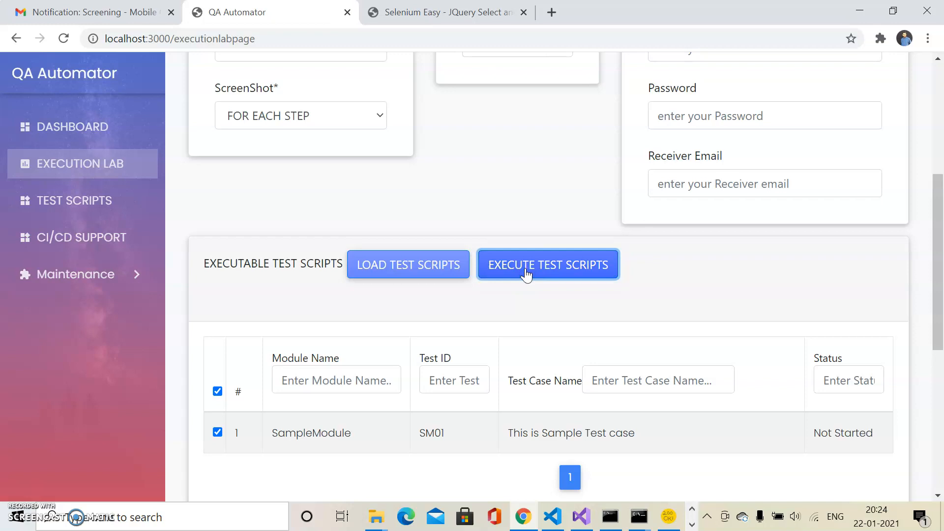
{"action": "left_click", "coordinate": [854, 433]}
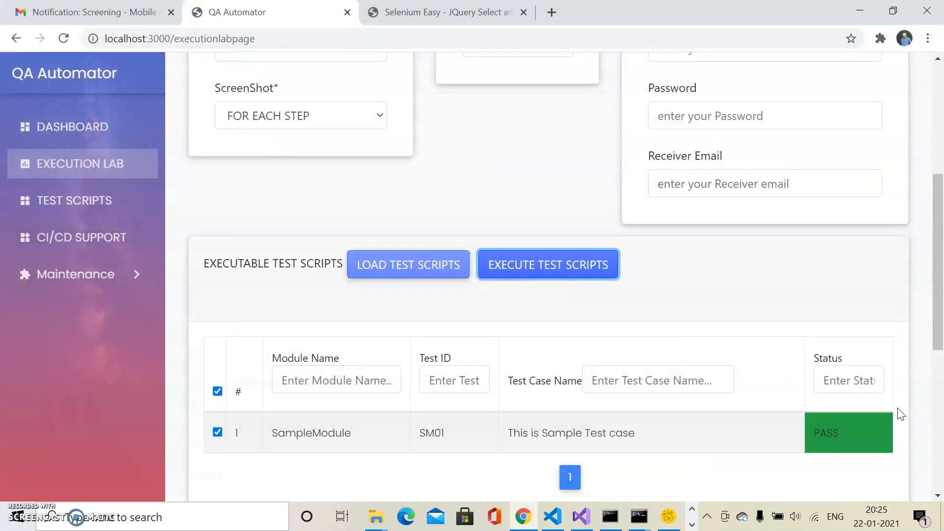
Step: Review the pass/fail charts, SM01's test case report and its step 3 screenshot, and return to the Execution Lab
{"action": "left_click_drag", "start_coordinate": [937, 344], "coordinate": [935, 487]}
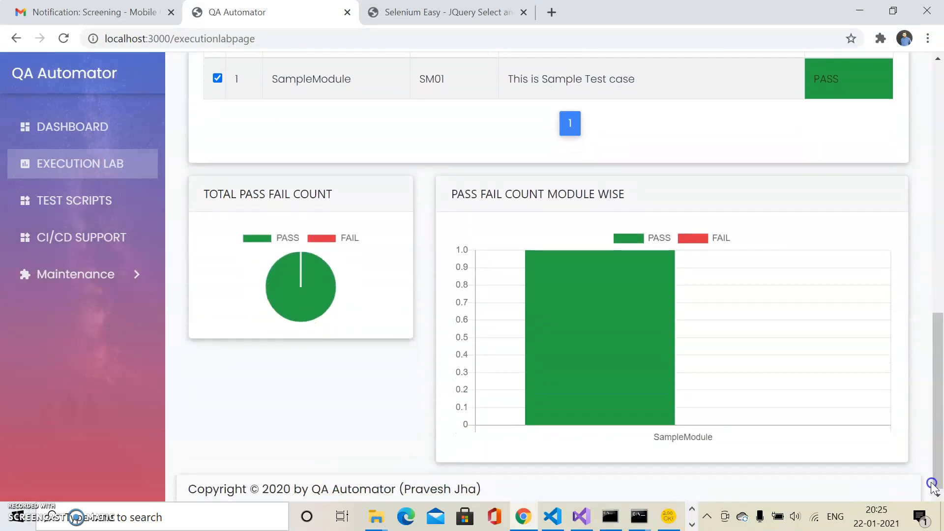
{"action": "left_click_drag", "start_coordinate": [936, 413], "coordinate": [939, 352]}
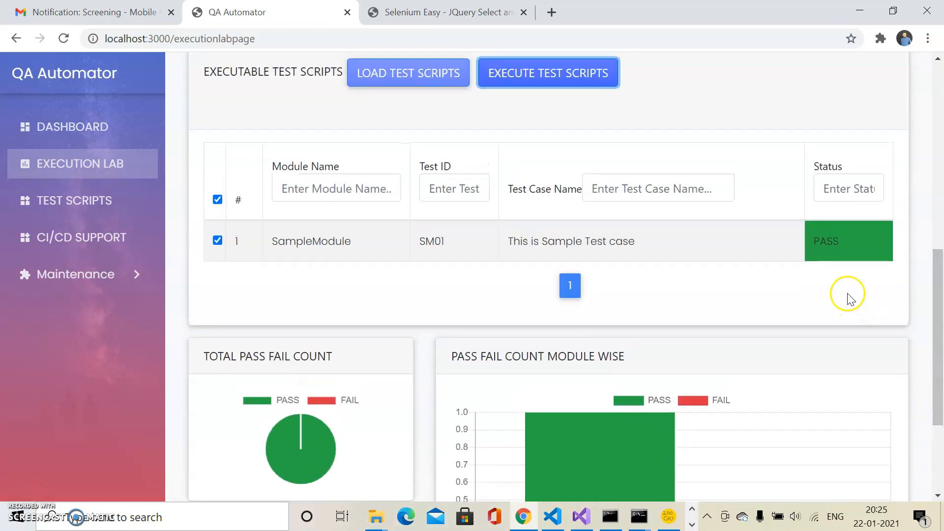
{"action": "left_click", "coordinate": [834, 241]}
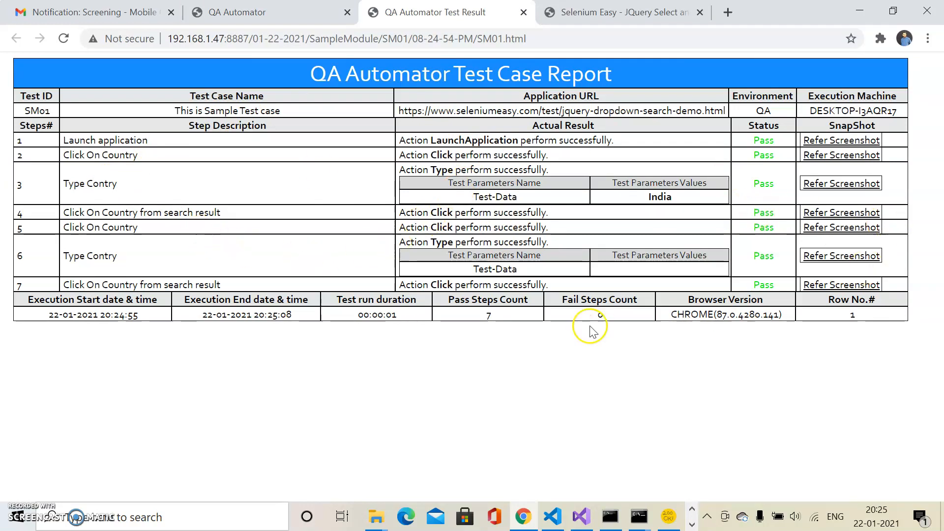
{"action": "left_click", "coordinate": [824, 187]}
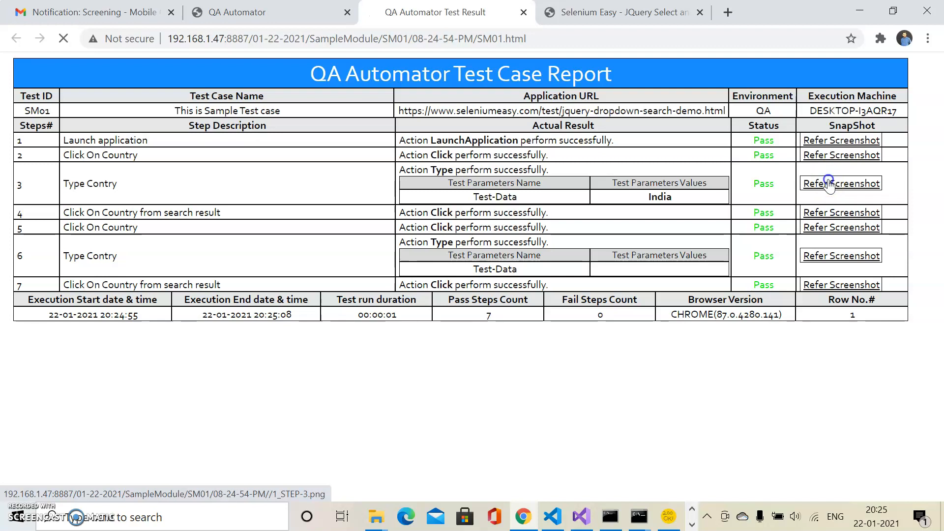
{"action": "left_click", "coordinate": [284, 10]}
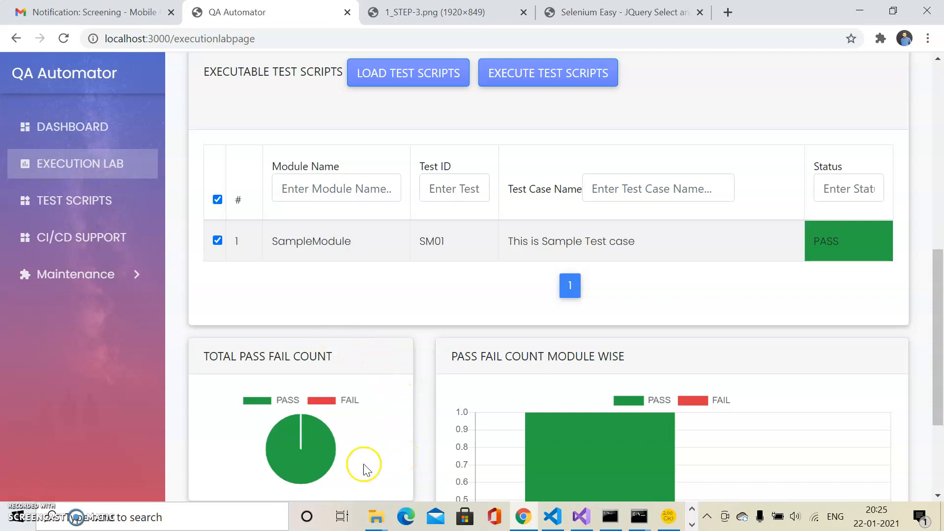
Step: View the test summary report from the total pass/fail chart and its detailed SM01 report, and return to the Execution Lab
{"action": "left_click", "coordinate": [326, 453]}
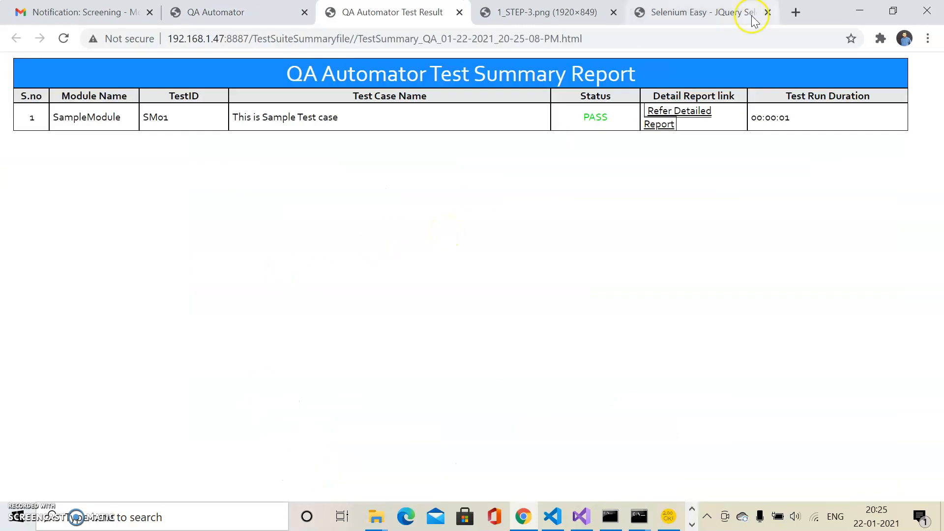
{"action": "left_click", "coordinate": [673, 125]}
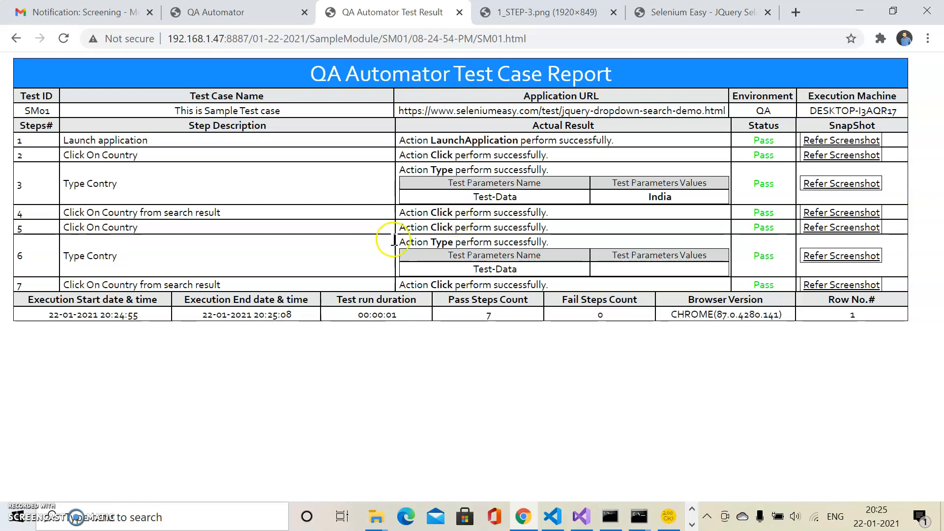
{"action": "left_click", "coordinate": [236, 12]}
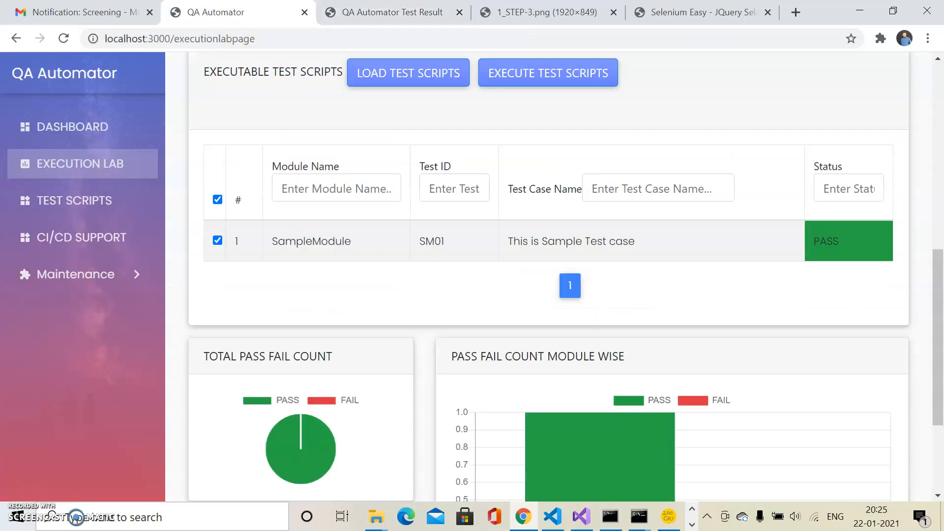